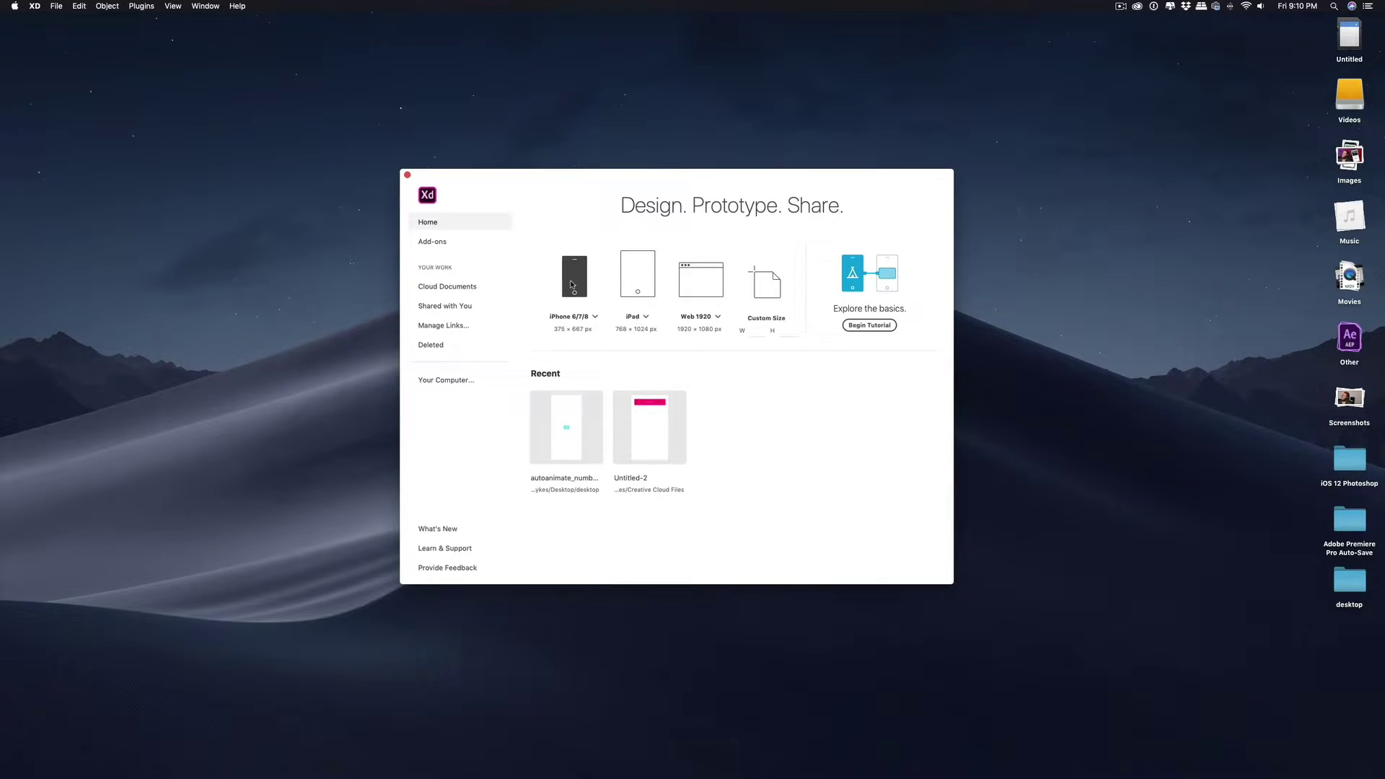
# Start an iPhone 6/7/8 document and type a centre-aligned A–Z letter column.
pyautogui.click(595, 320)
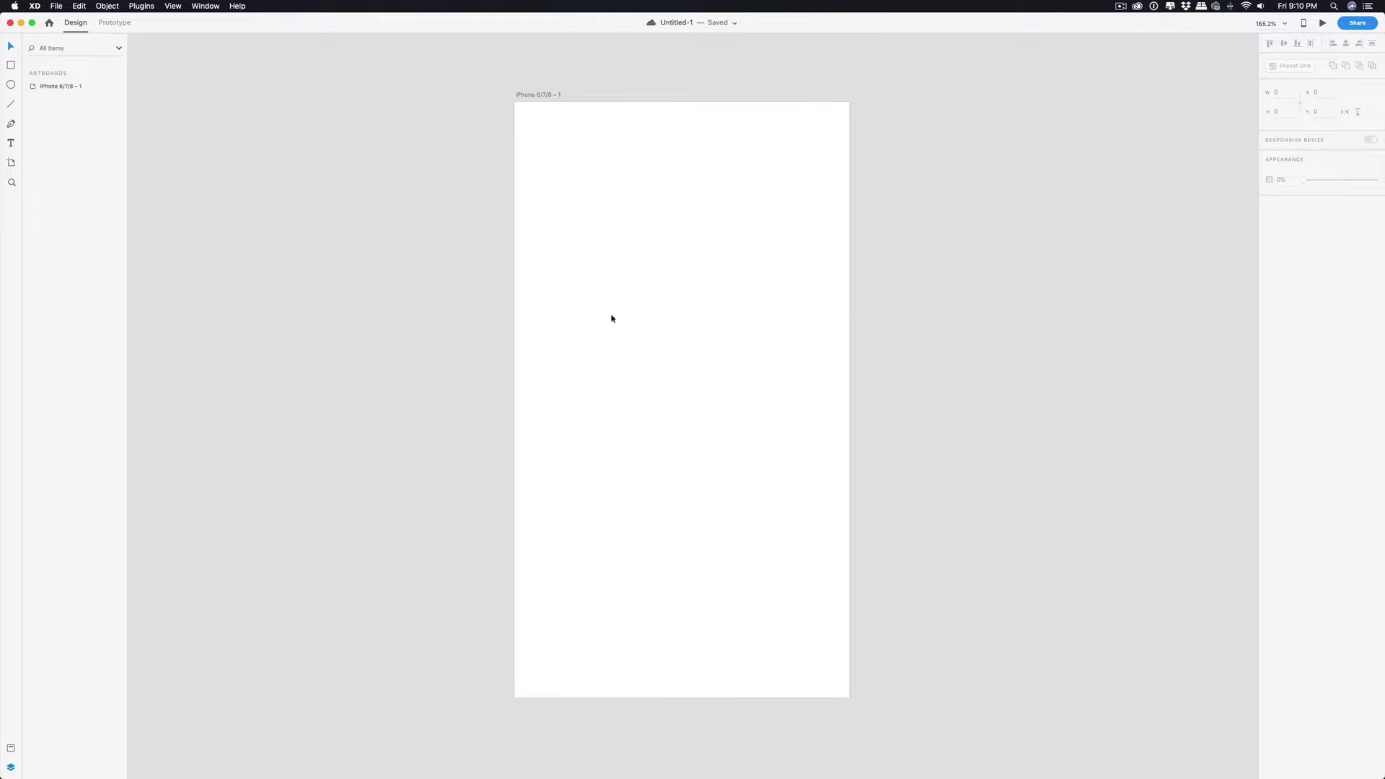
pyautogui.click(11, 145)
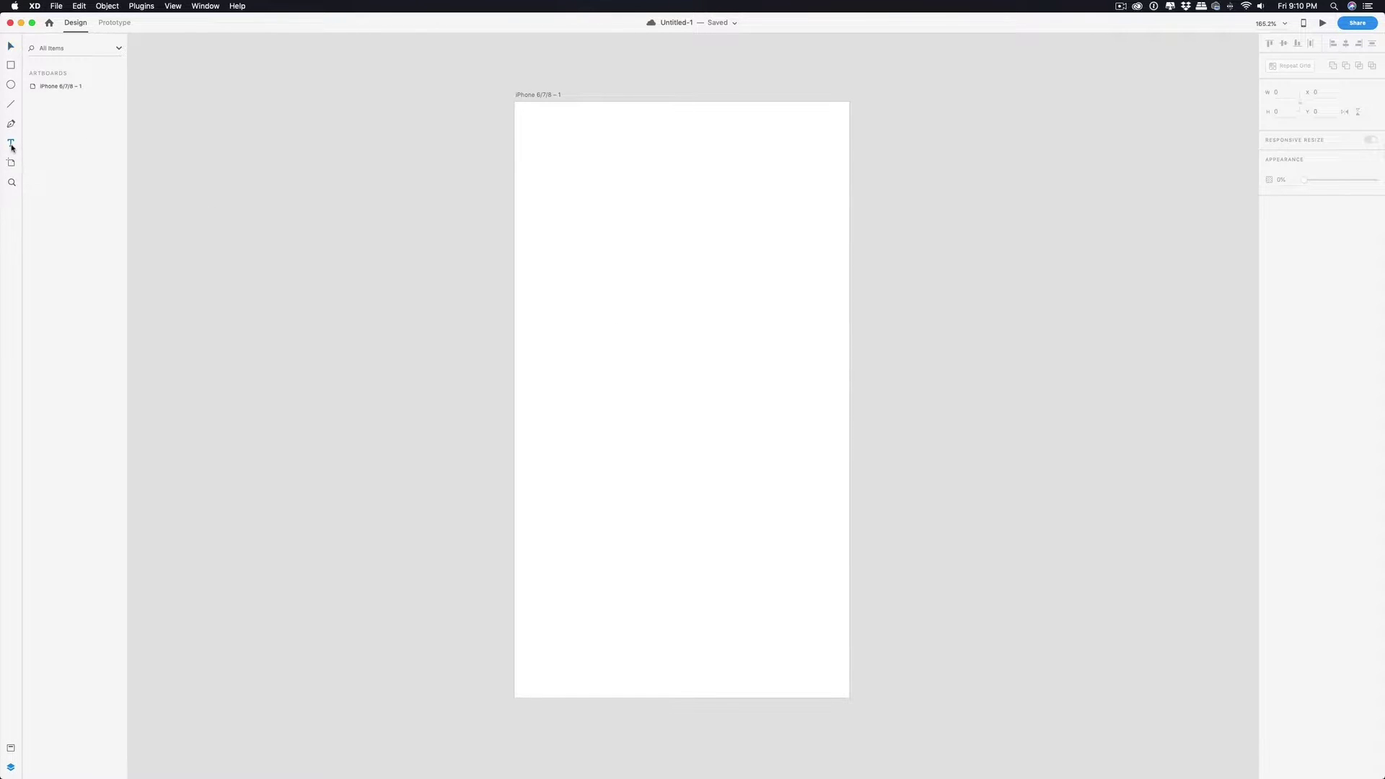
pyautogui.click(610, 286)
pyautogui.write('A')
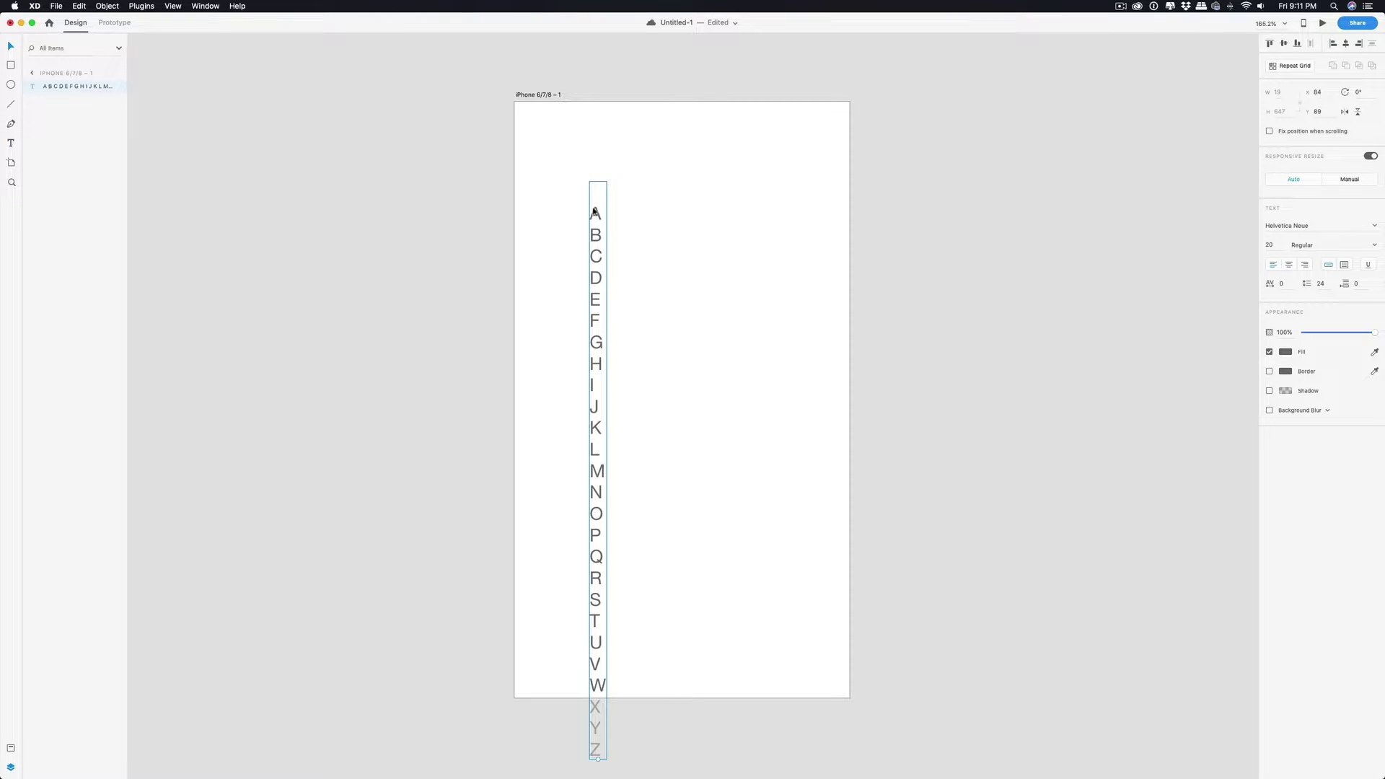
pyautogui.press('super+a')
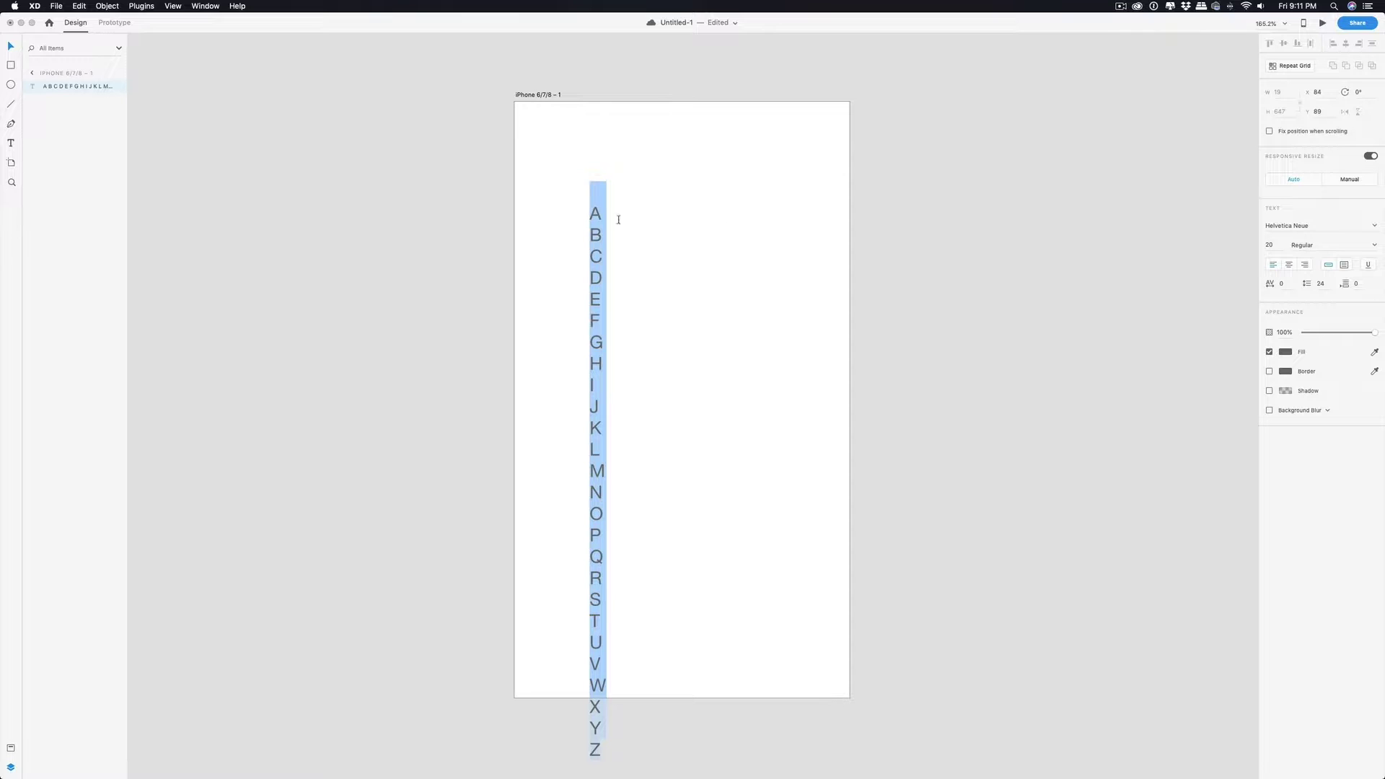
pyautogui.click(1289, 266)
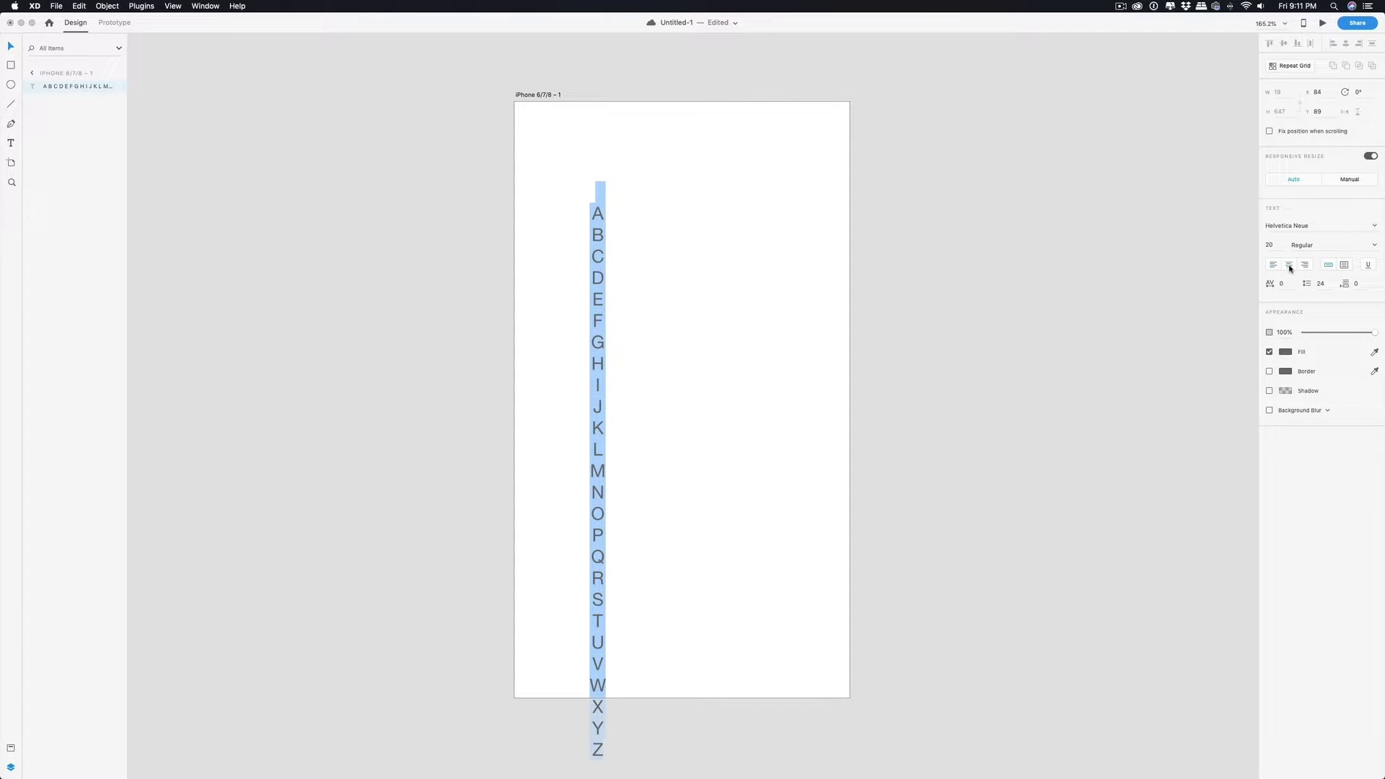
pyautogui.press('Escape')
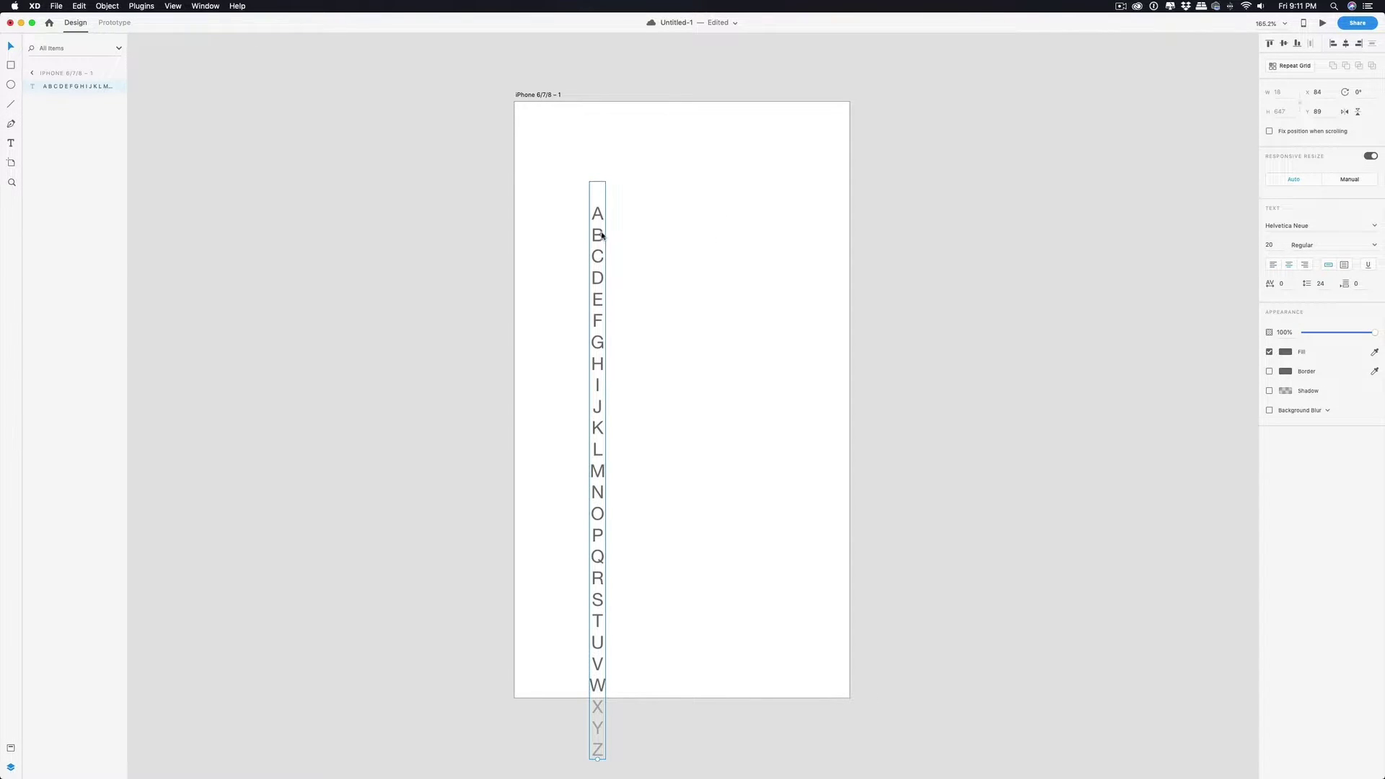
# Select all the alphabet text and browse the font family list.
pyautogui.doubleClick(598, 238)
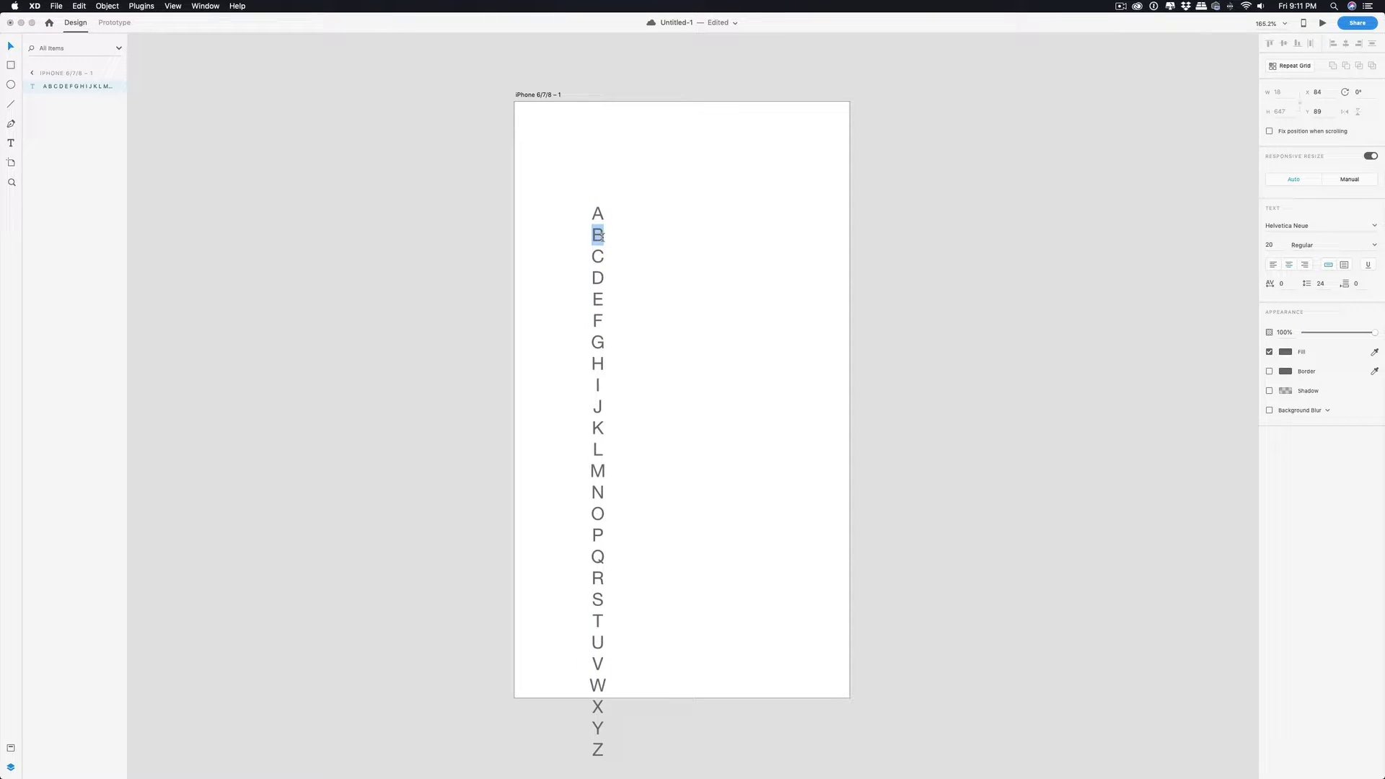
pyautogui.press('super+a')
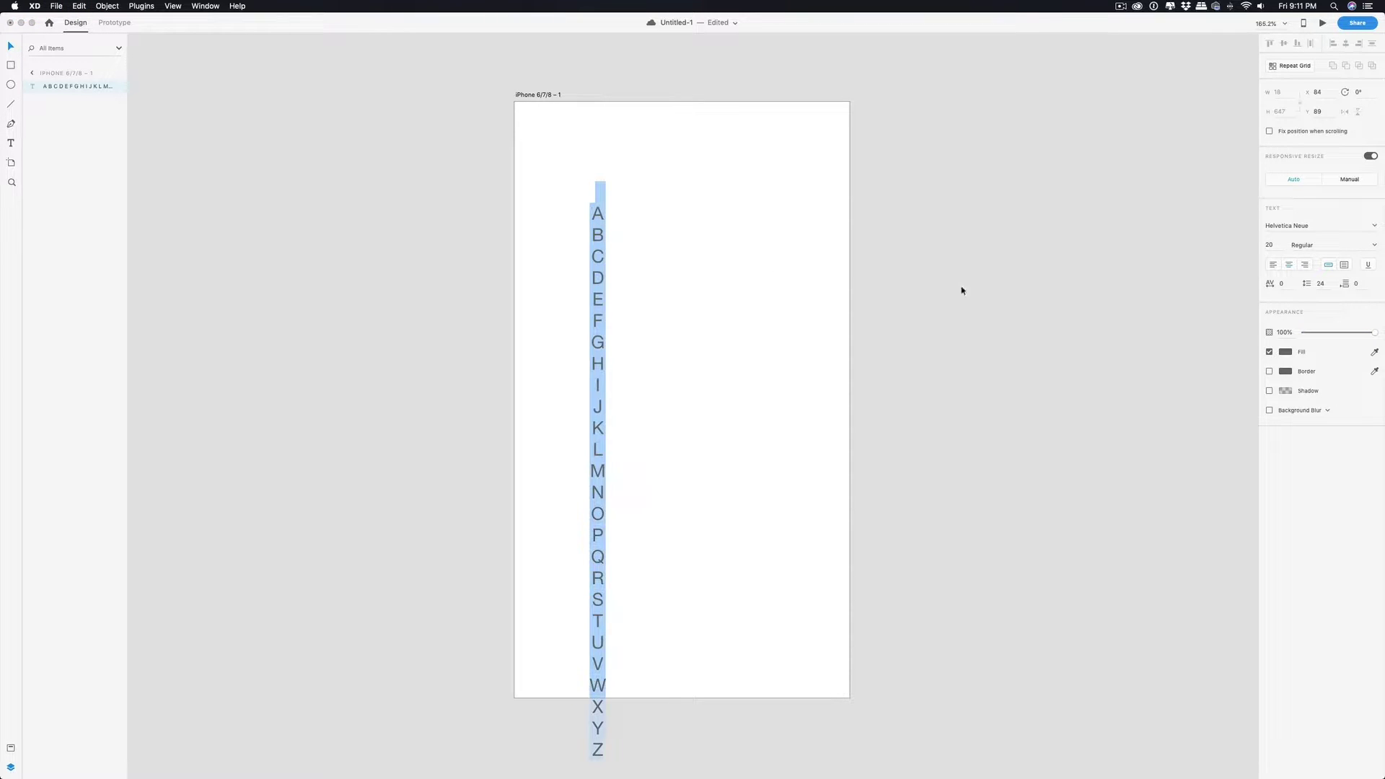
pyautogui.click(1374, 226)
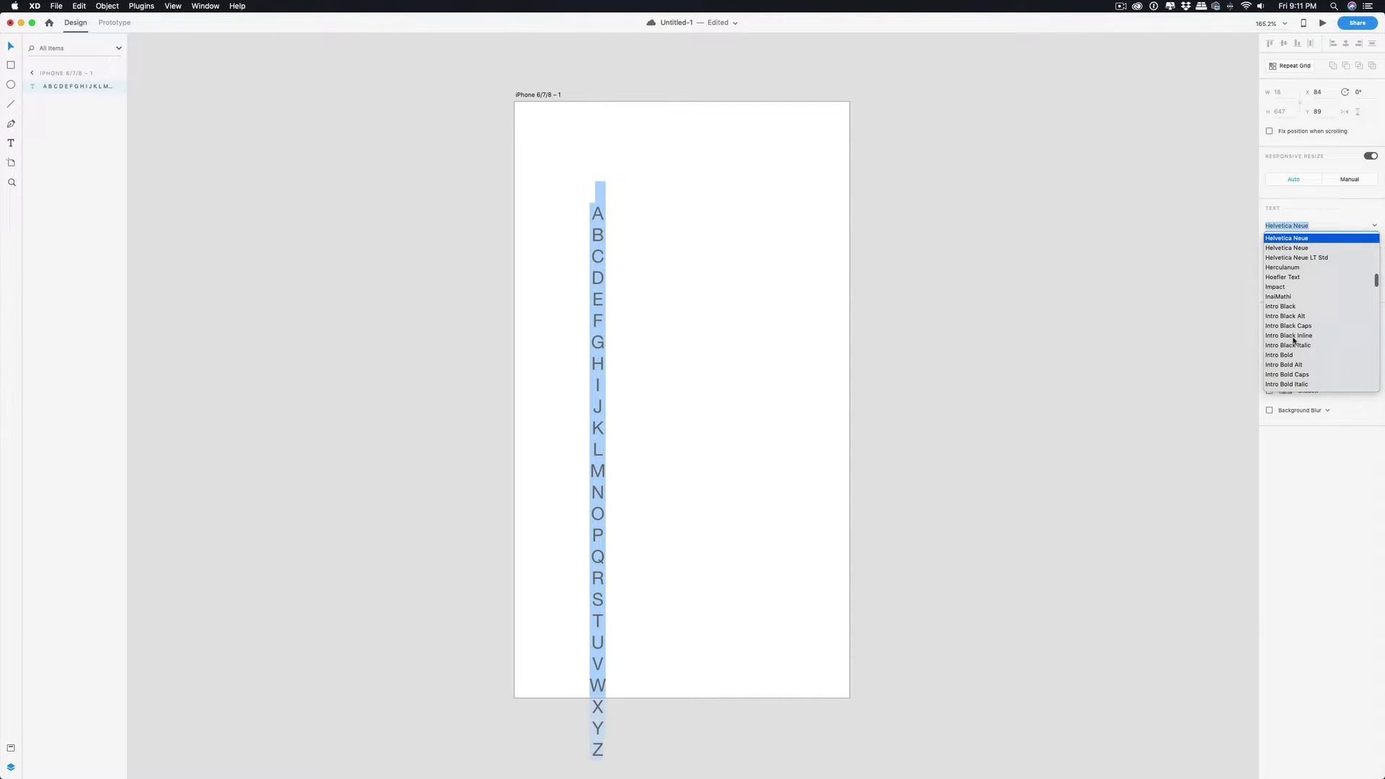
pyautogui.scroll(-10, 1293, 340)
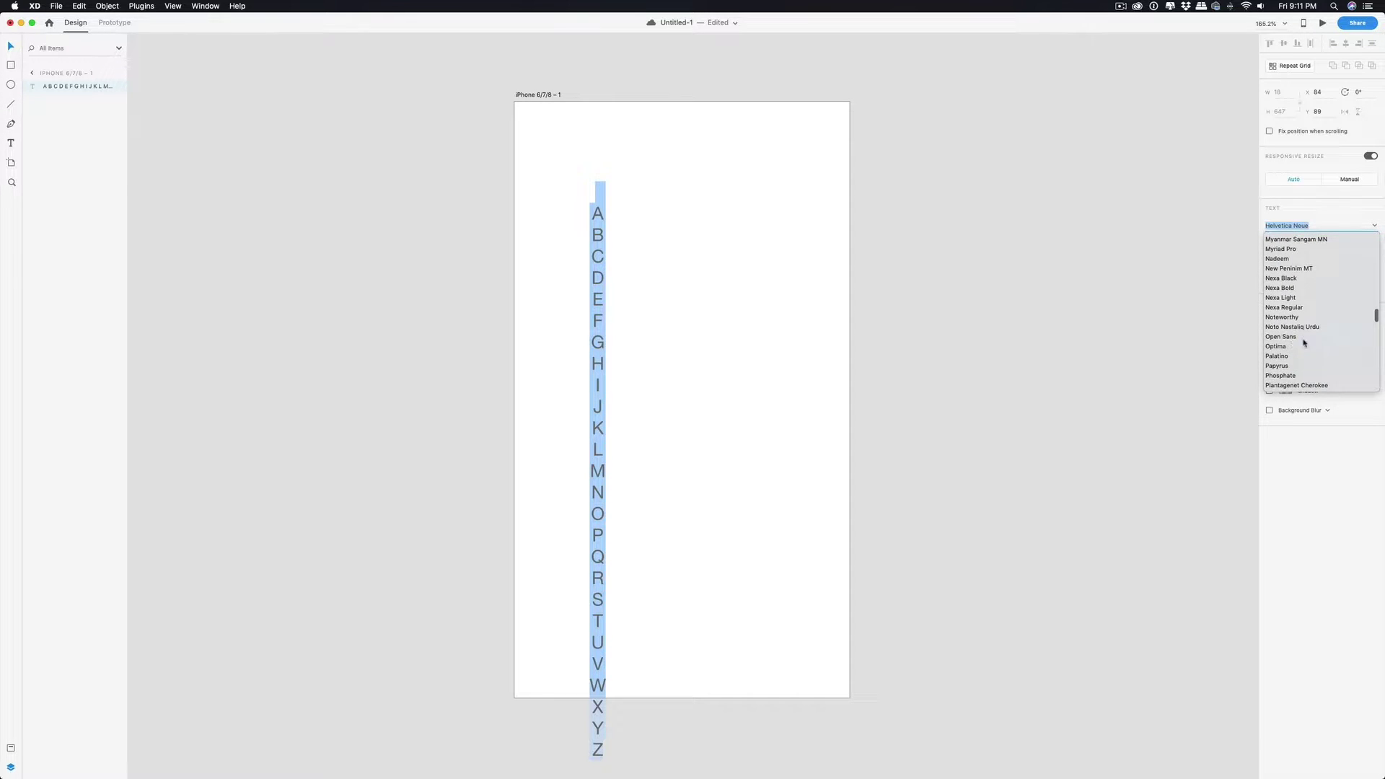
pyautogui.press('Escape')
pyautogui.click(1370, 226)
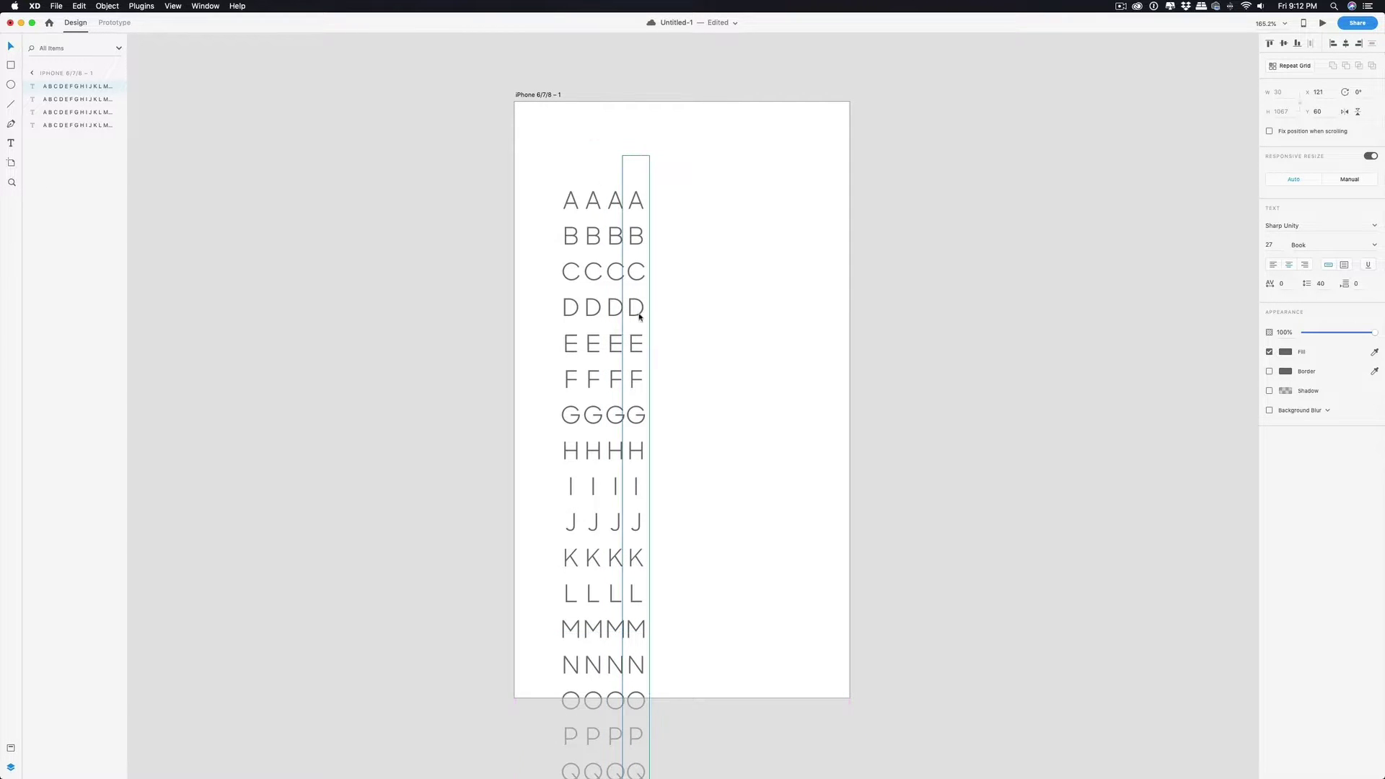
# Duplicate the alphabet column twice and drag the copies upward, one starting at N.
pyautogui.press('super+d')
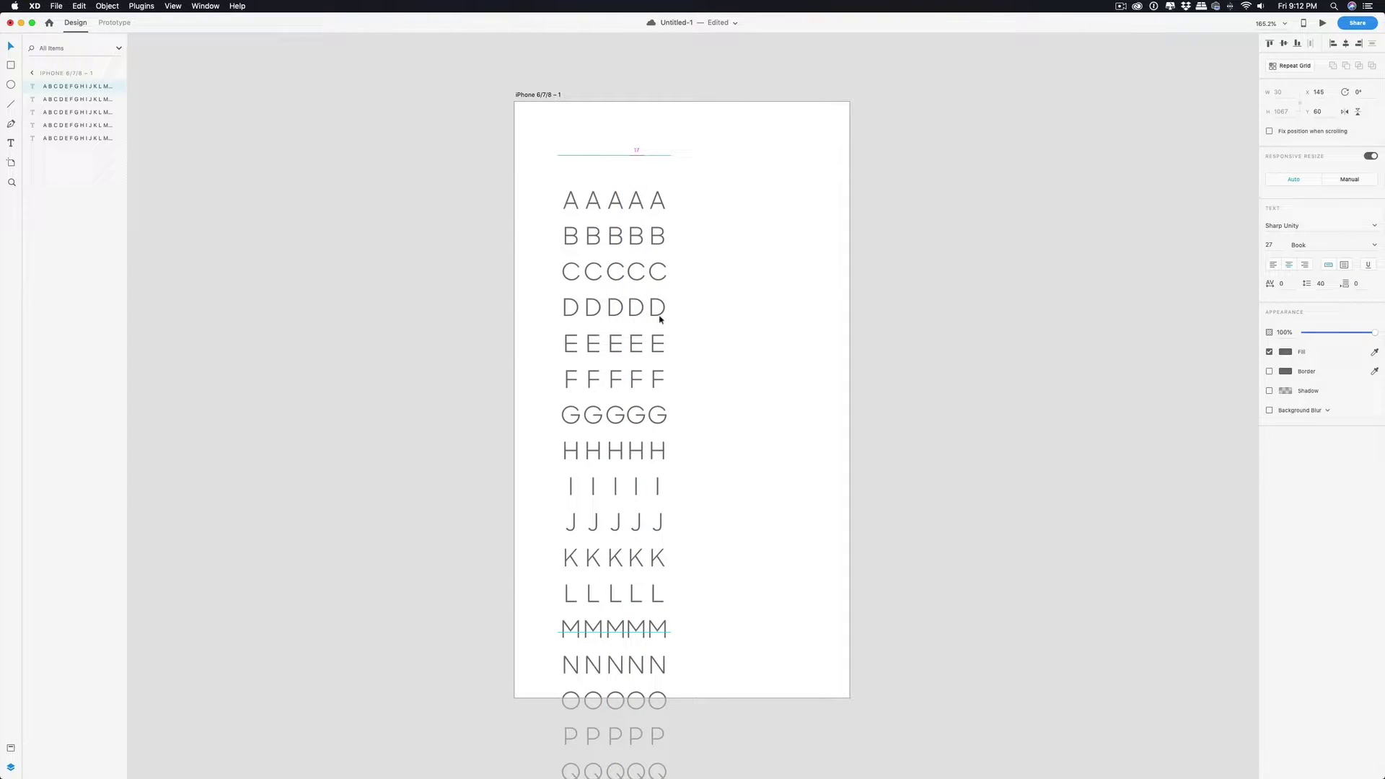
pyautogui.press('super+d')
pyautogui.moveTo(588, 686); pyautogui.dragTo(609, 168)
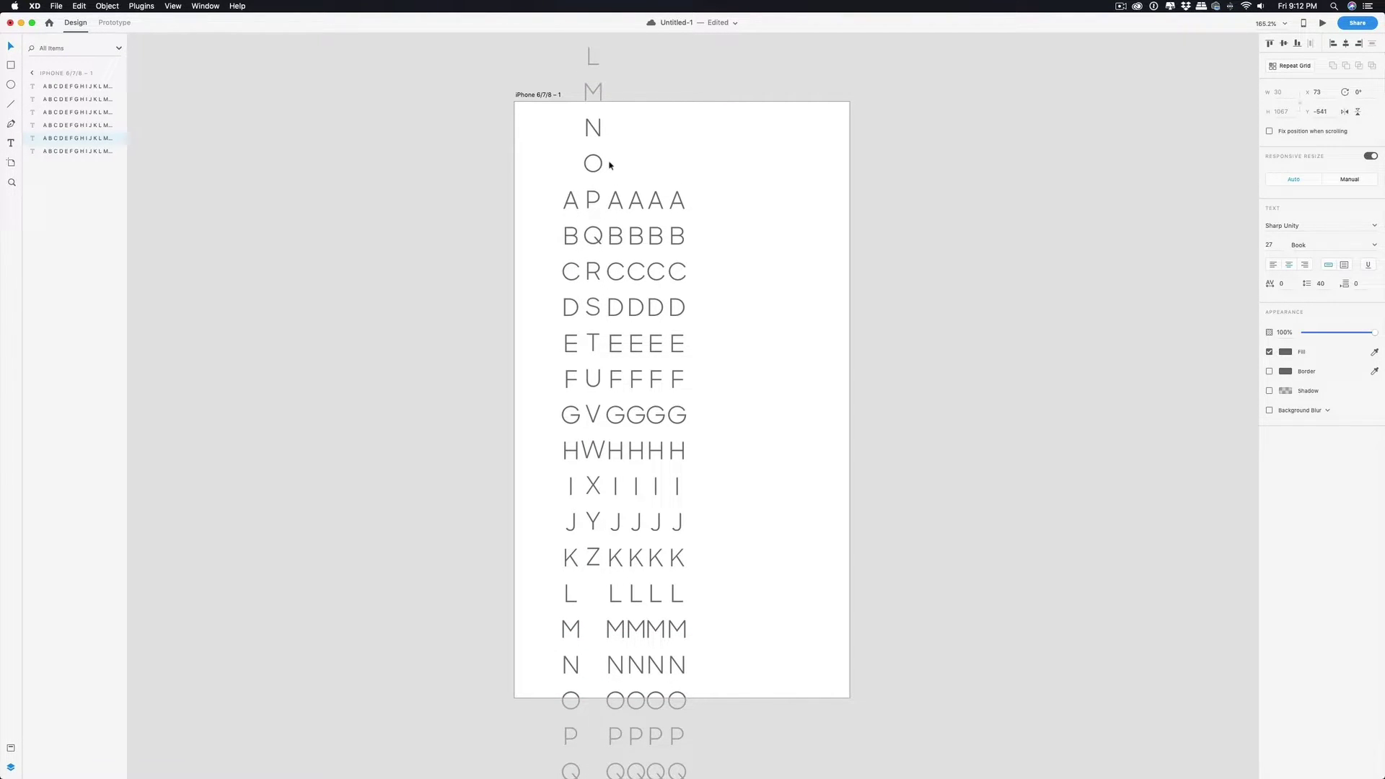
pyautogui.moveTo(617, 714); pyautogui.dragTo(625, 155)
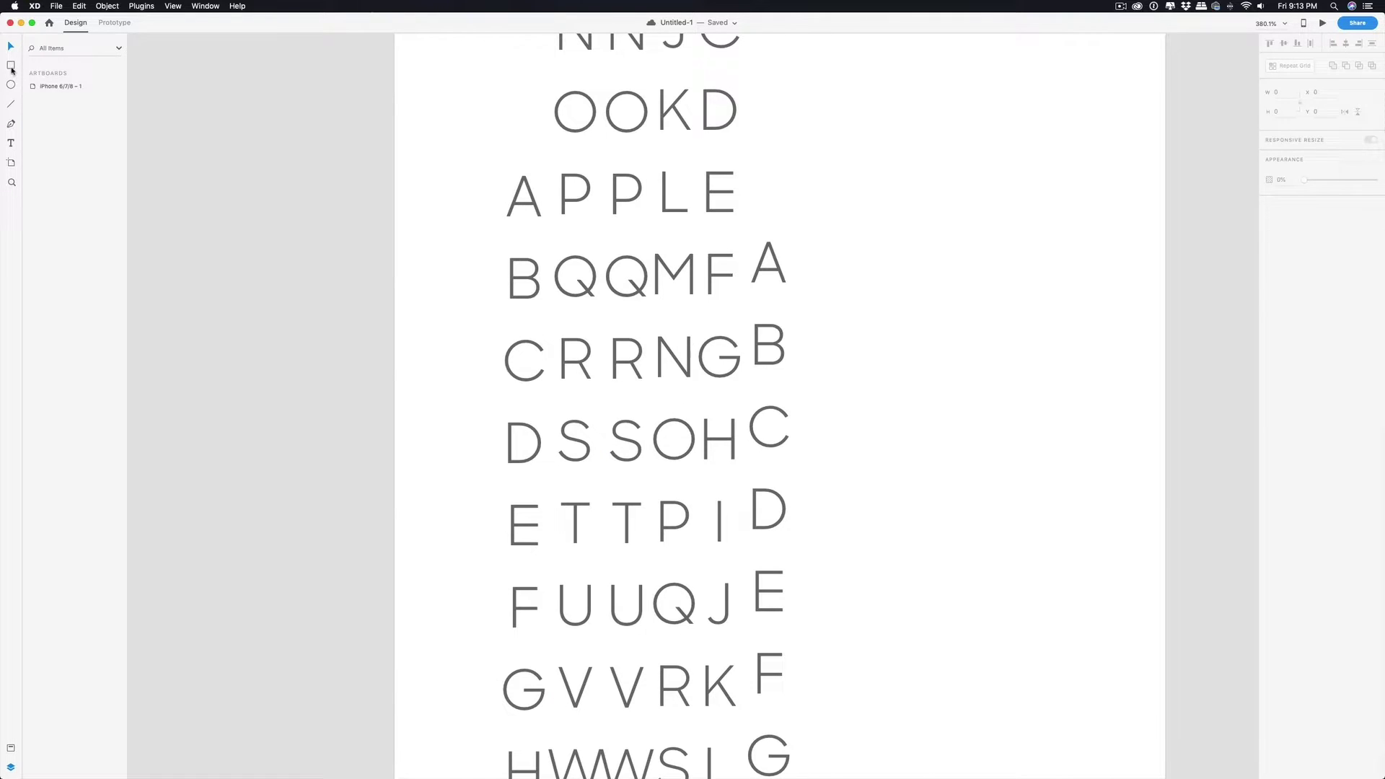
# Draw a horizontal reference line under the APPLE row.
pyautogui.moveTo(497, 220); pyautogui.dragTo(811, 225)
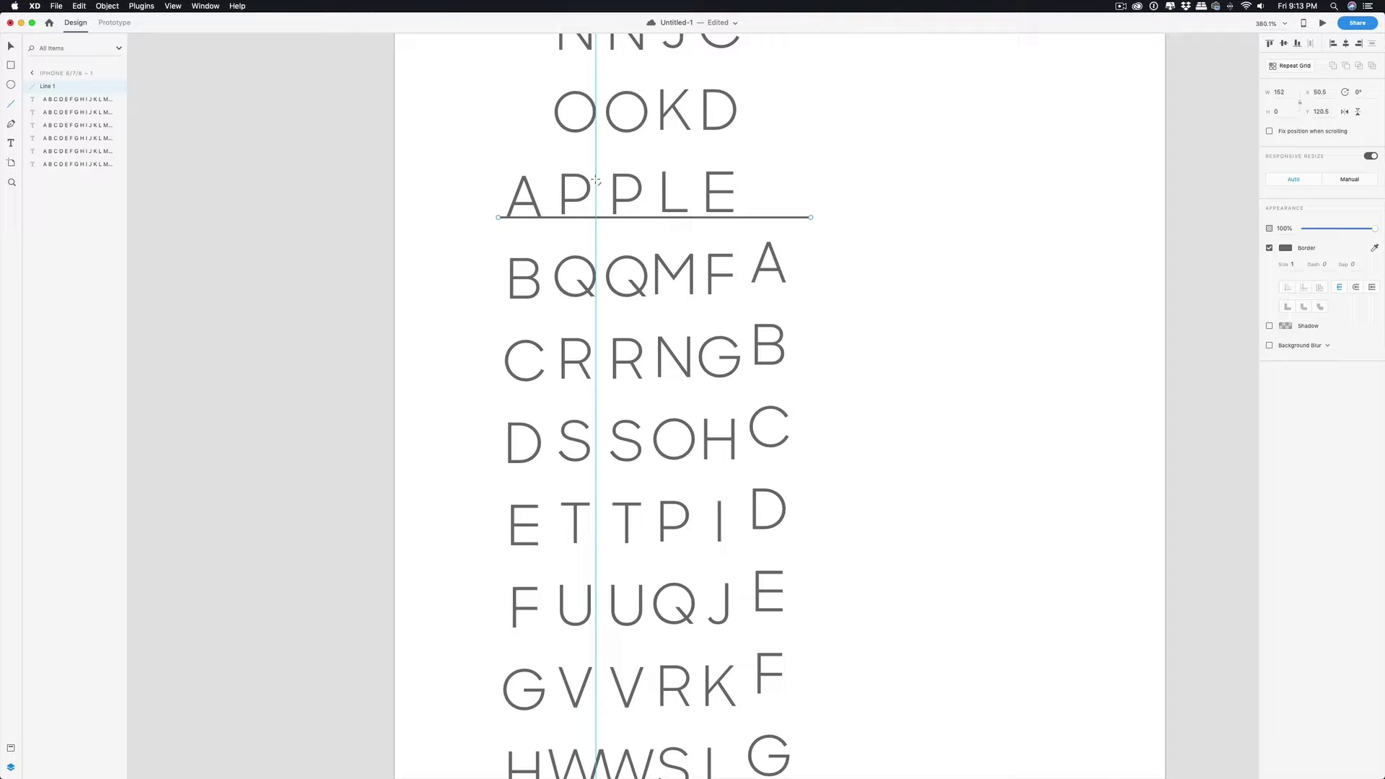
pyautogui.press('v')
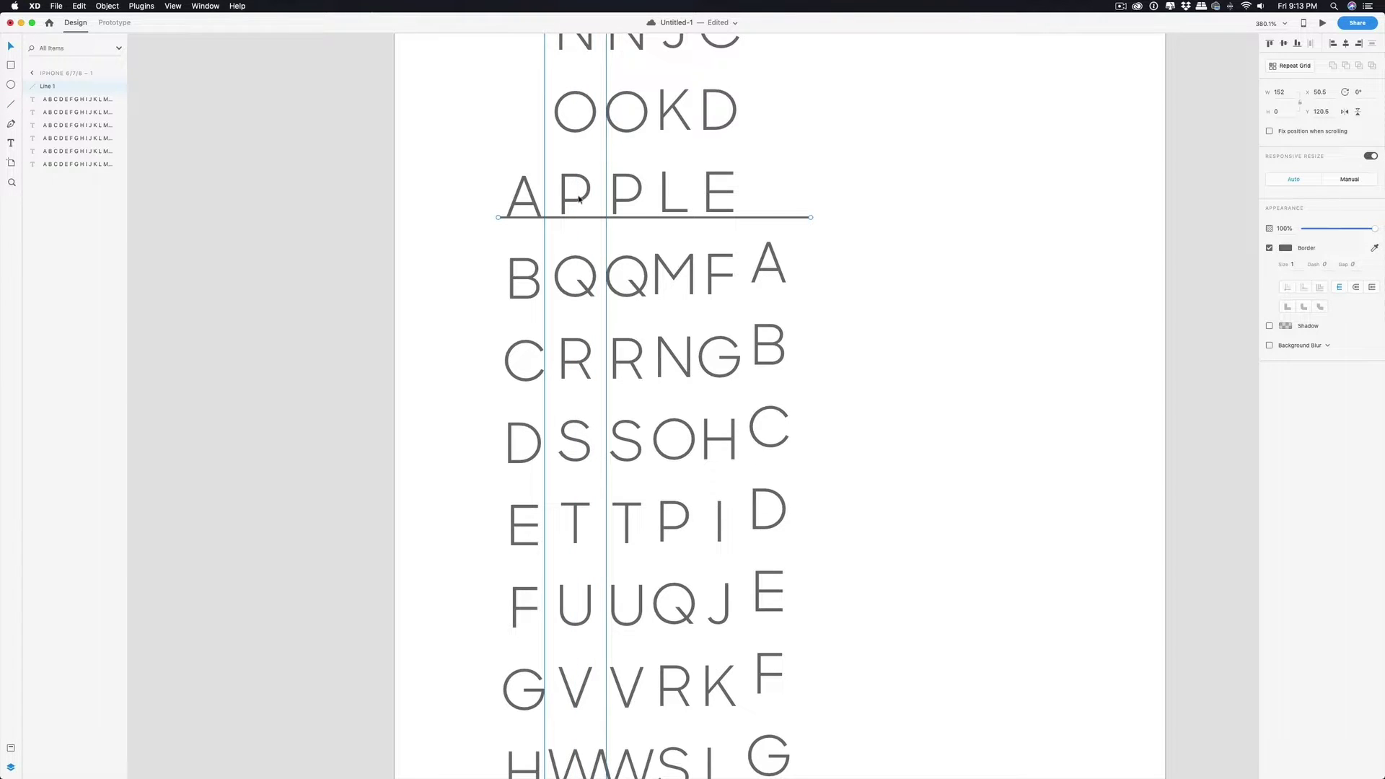
pyautogui.scroll(10, 579, 199)
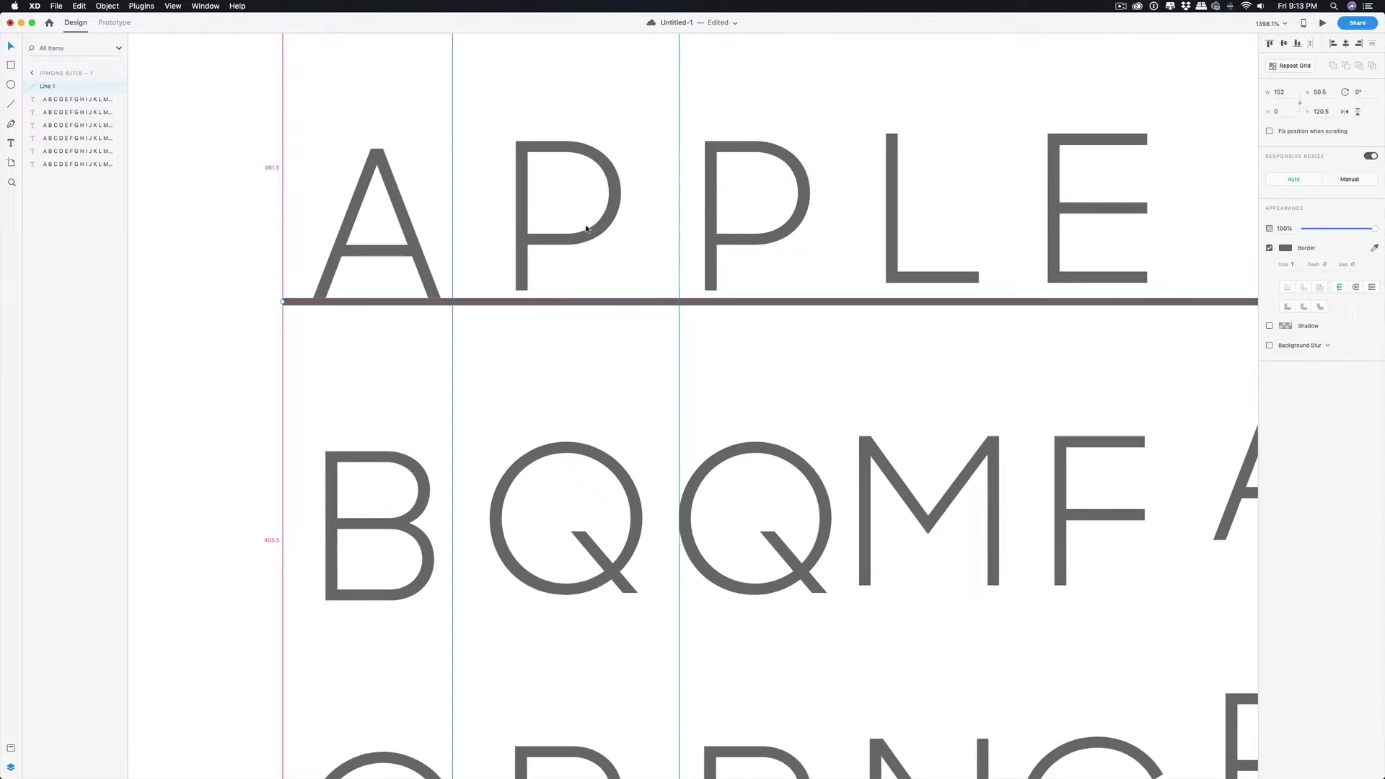
# Nudge the P and L columns with arrow keys so their letters sit on the line.
pyautogui.click(579, 247)
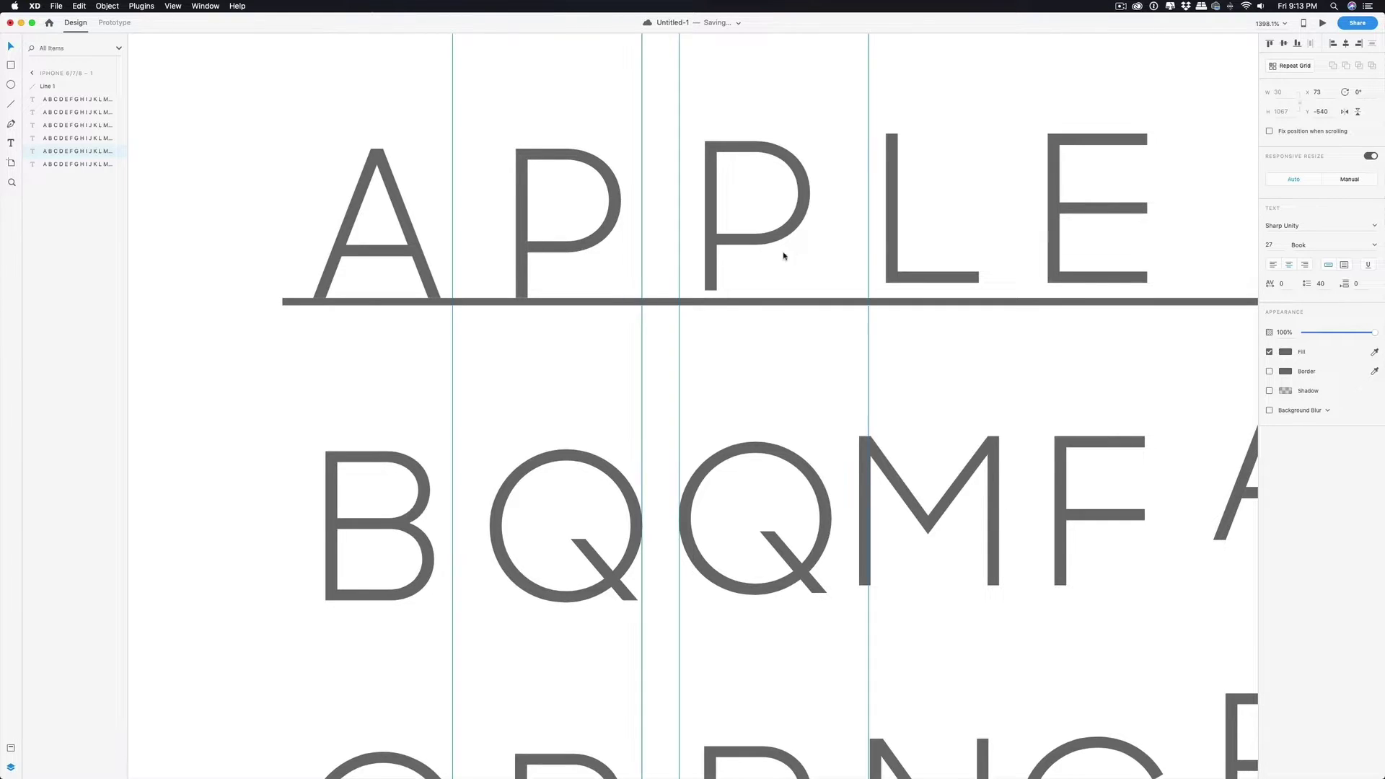
pyautogui.moveTo(758, 235); pyautogui.dragTo(760, 242)
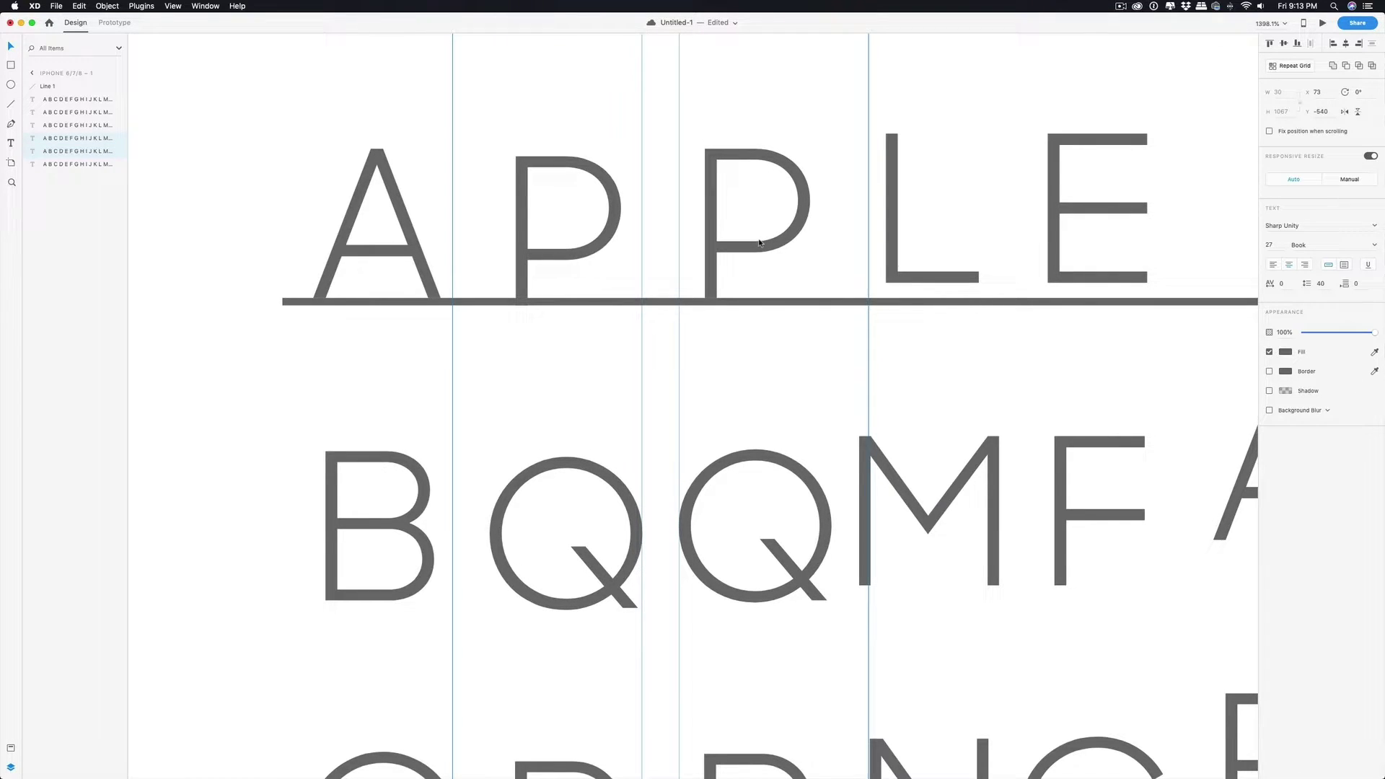
pyautogui.press('Up')
pyautogui.click(192, 261)
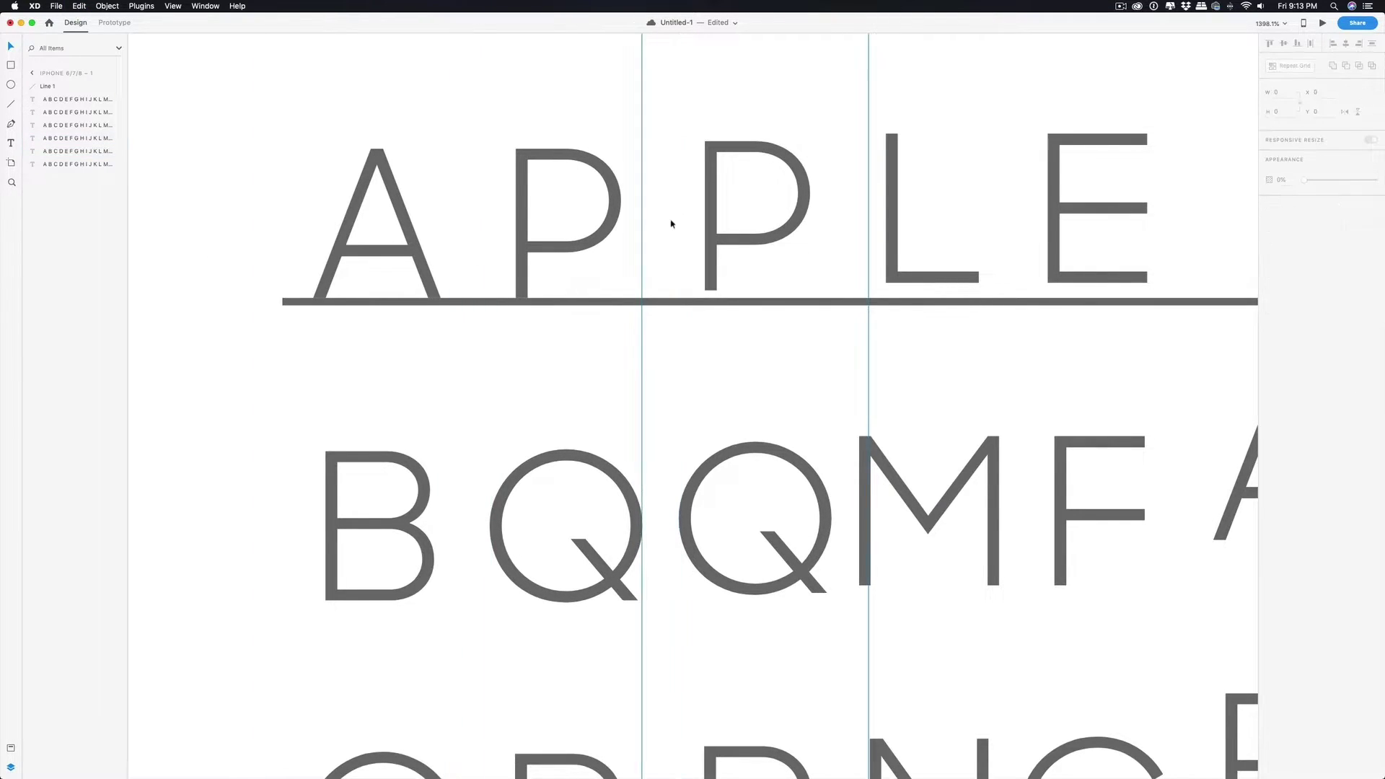
pyautogui.click(747, 238)
pyautogui.press('Down')
pyautogui.click(931, 278)
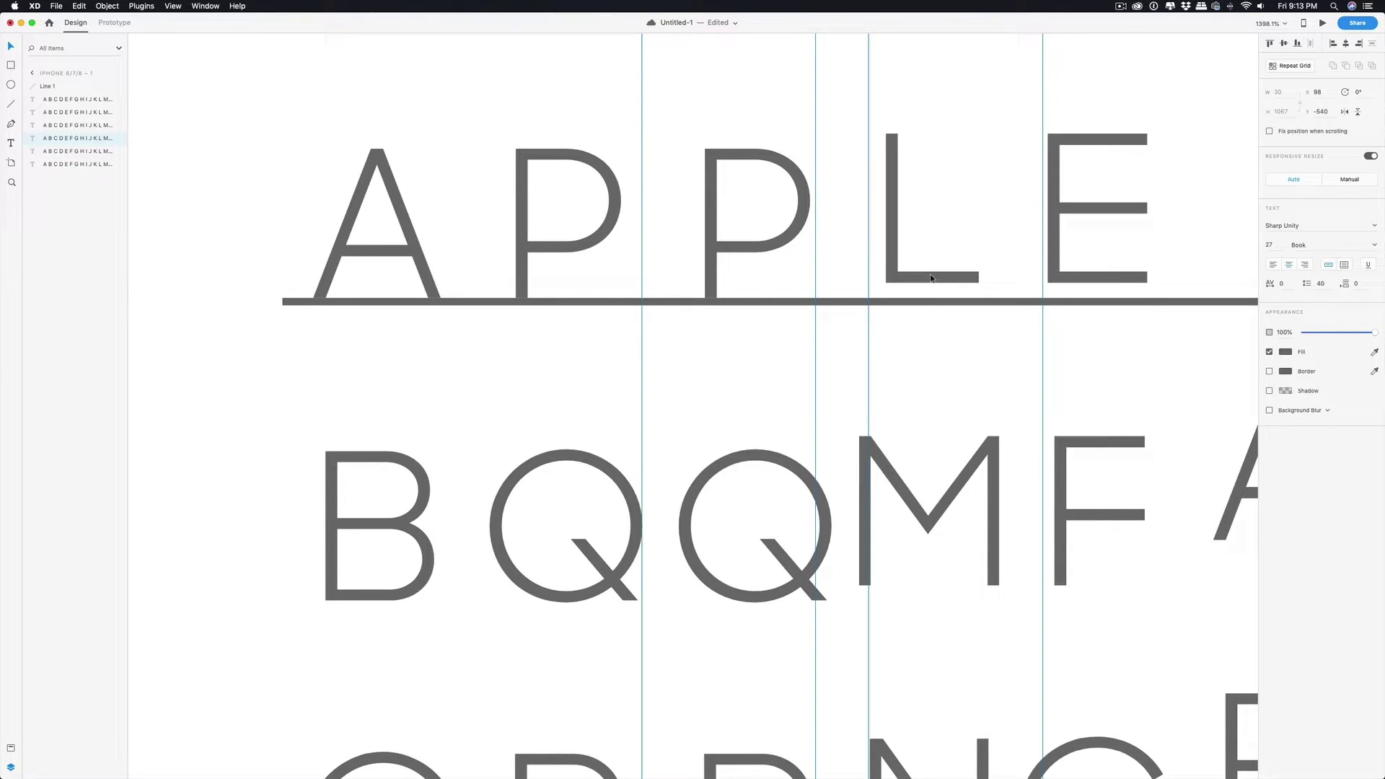
pyautogui.press('Down')
pyautogui.press('Down')
pyautogui.press('Down')
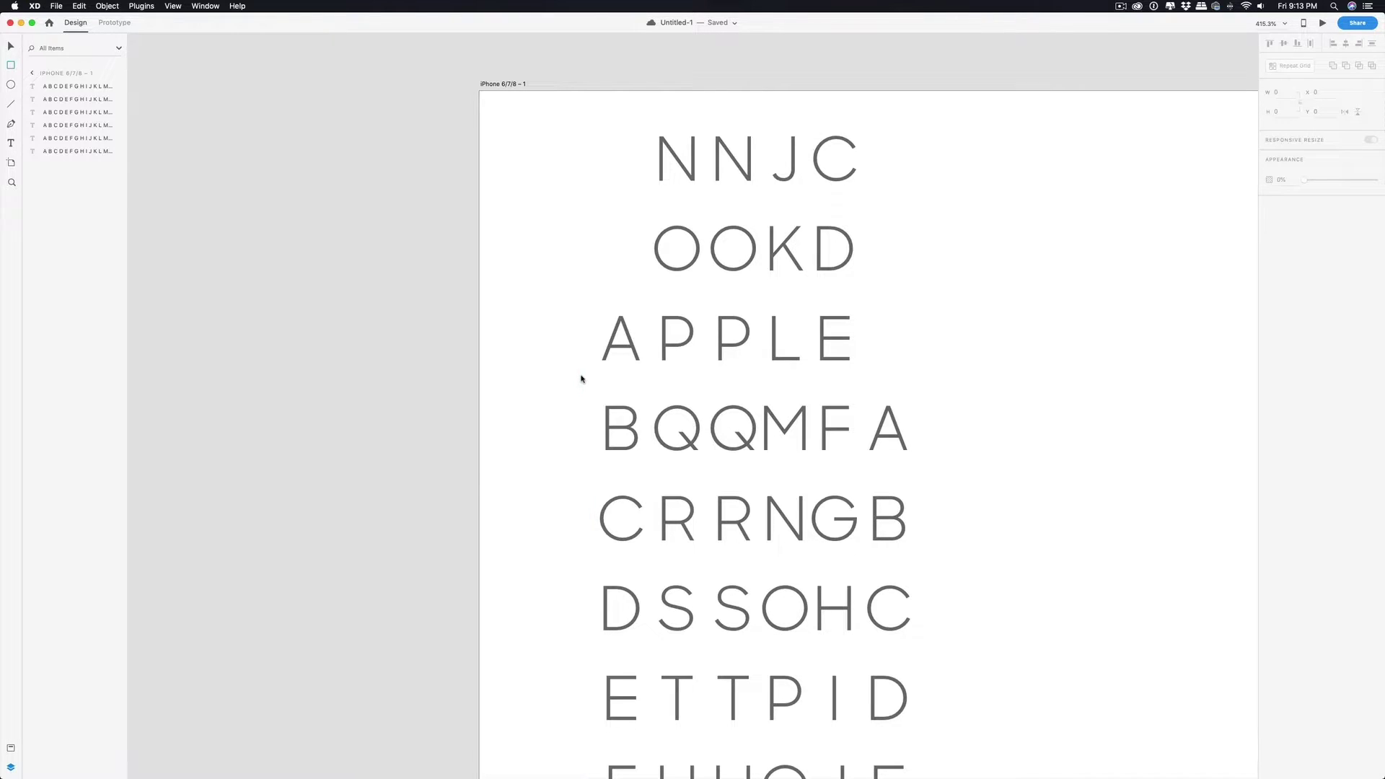
# Draw a rectangle over the APPLE row, widen it to six columns, and turn off fill and border.
pyautogui.moveTo(581, 376)
pyautogui.mouseDown()
pyautogui.moveTo(615, 337)
pyautogui.moveTo(885, 302)
pyautogui.mouseUp()
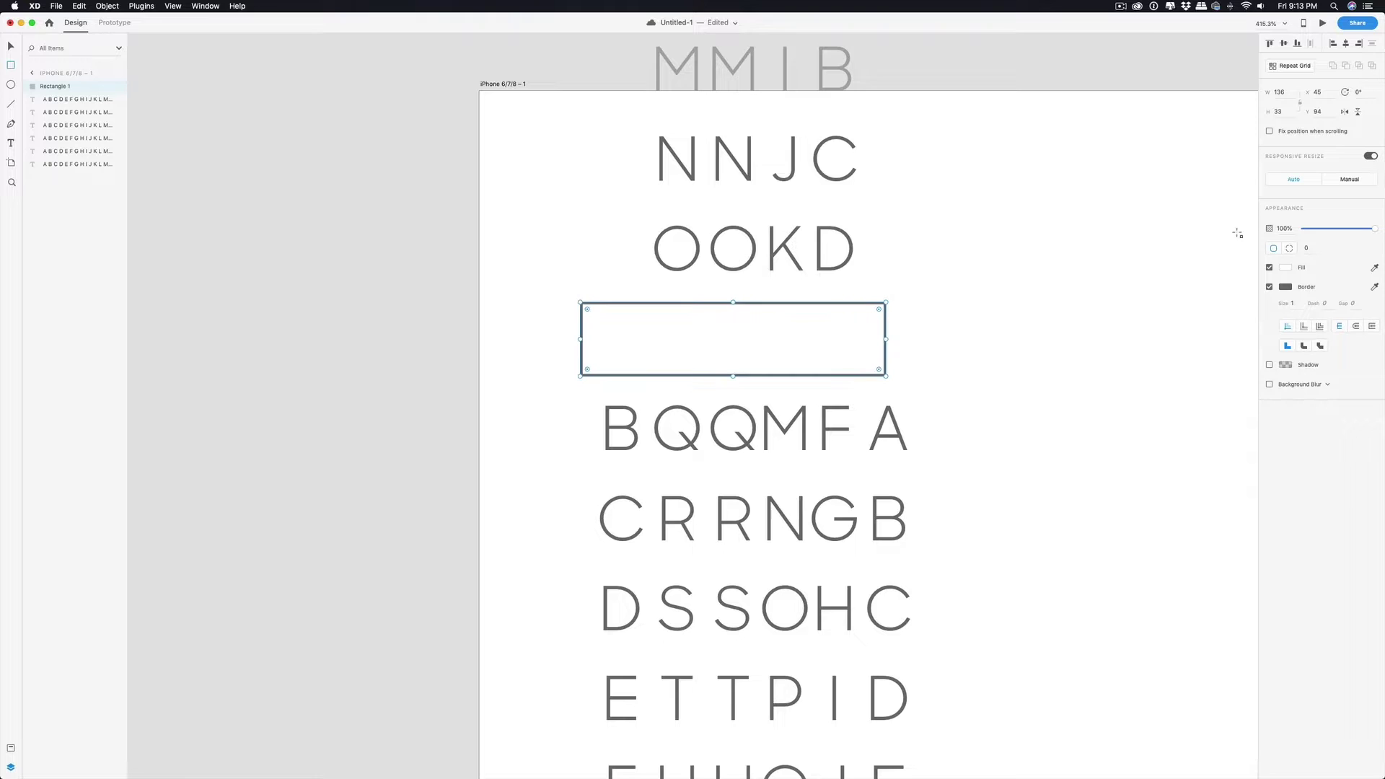
pyautogui.click(1270, 267)
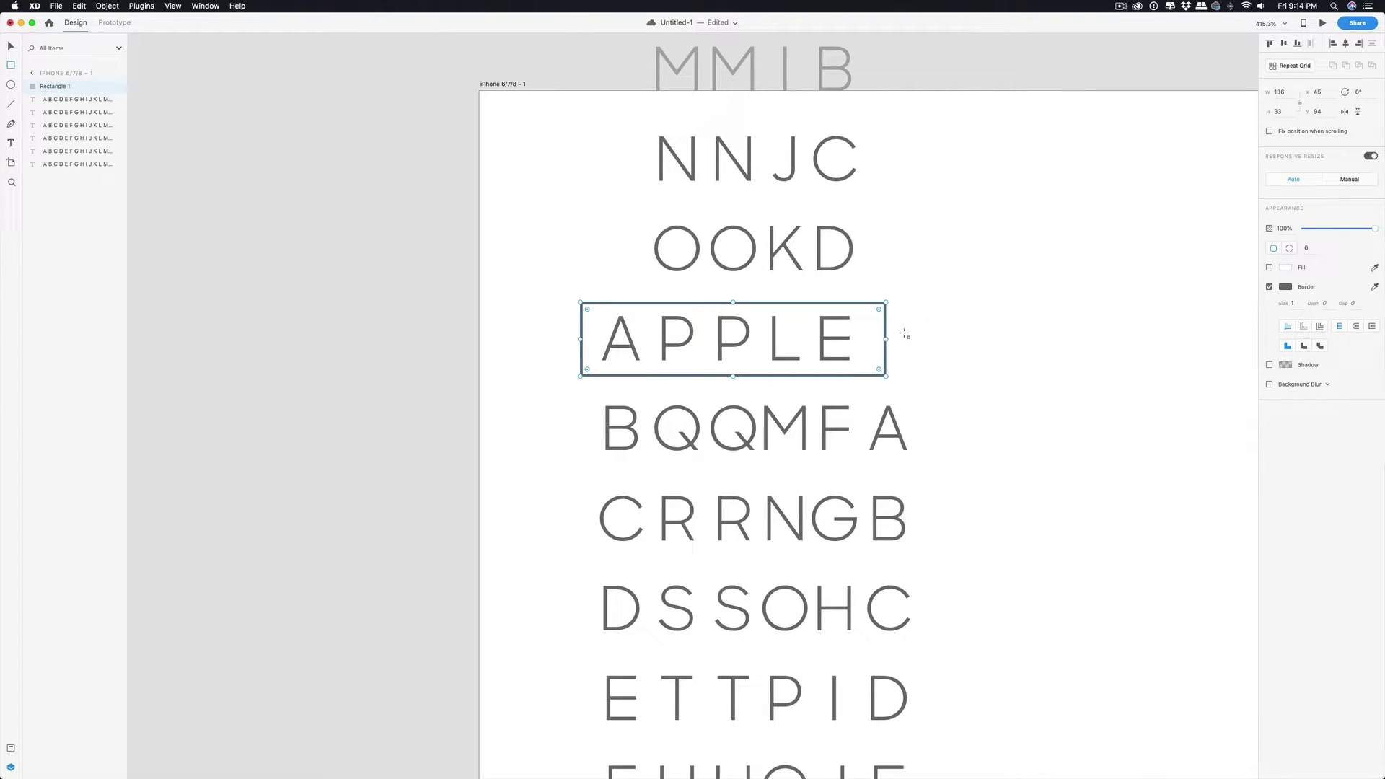
pyautogui.moveTo(885, 339); pyautogui.dragTo(926, 340)
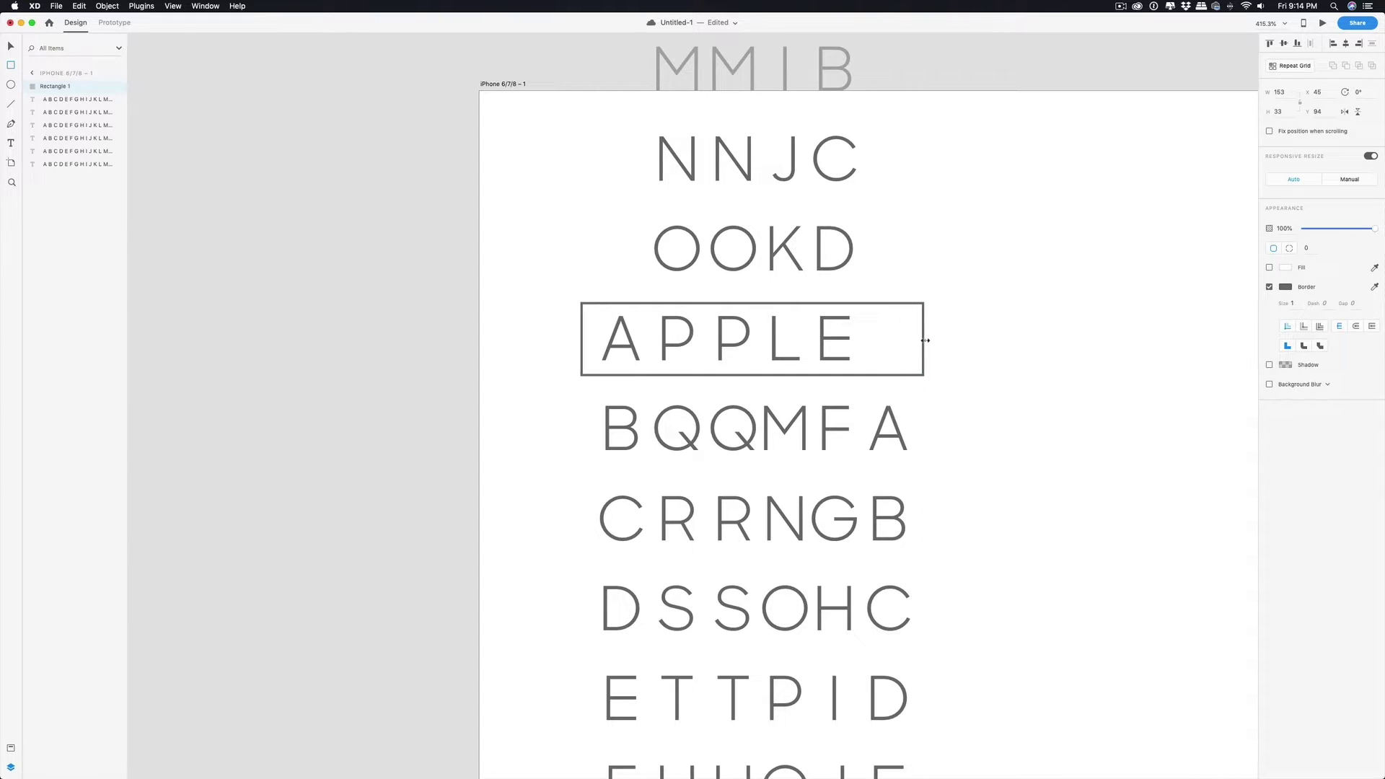
pyautogui.click(1270, 288)
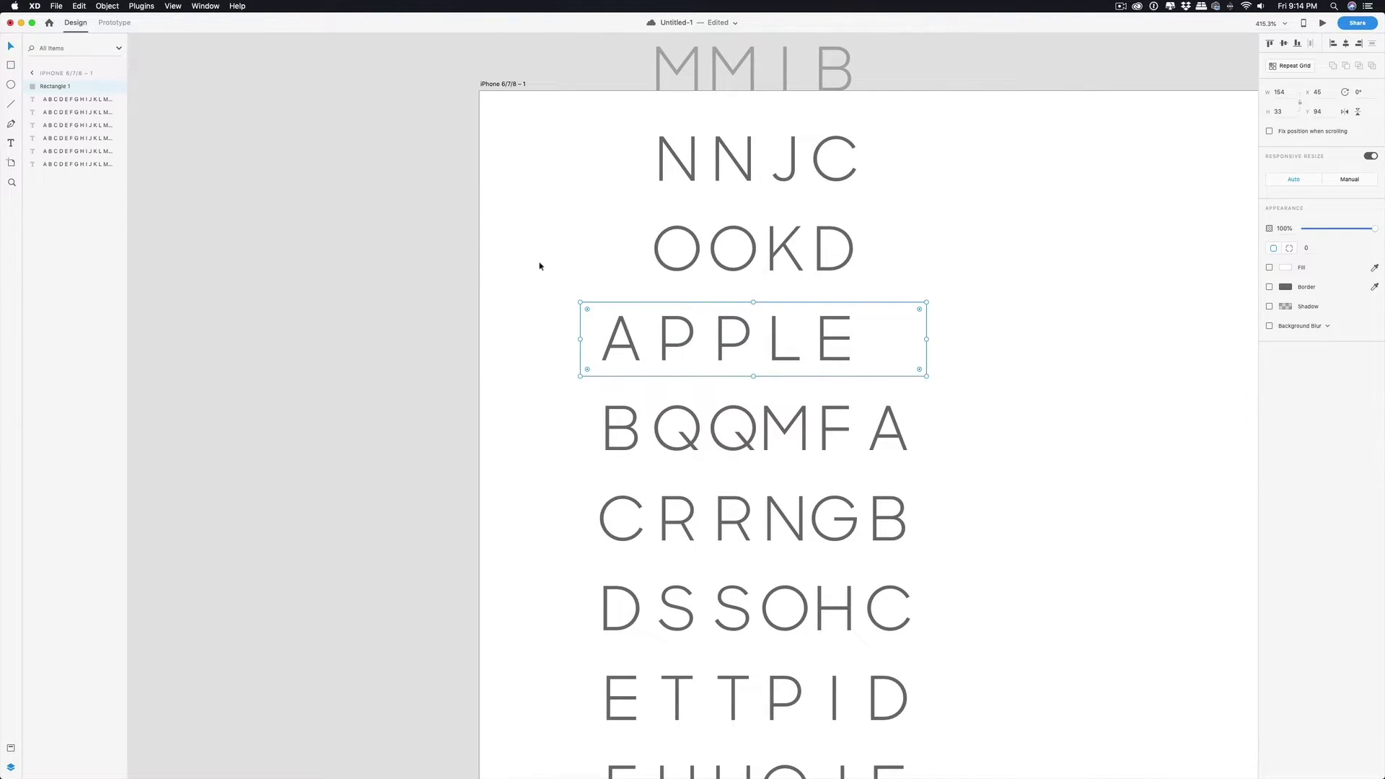
pyautogui.moveTo(535, 259); pyautogui.dragTo(1045, 547)
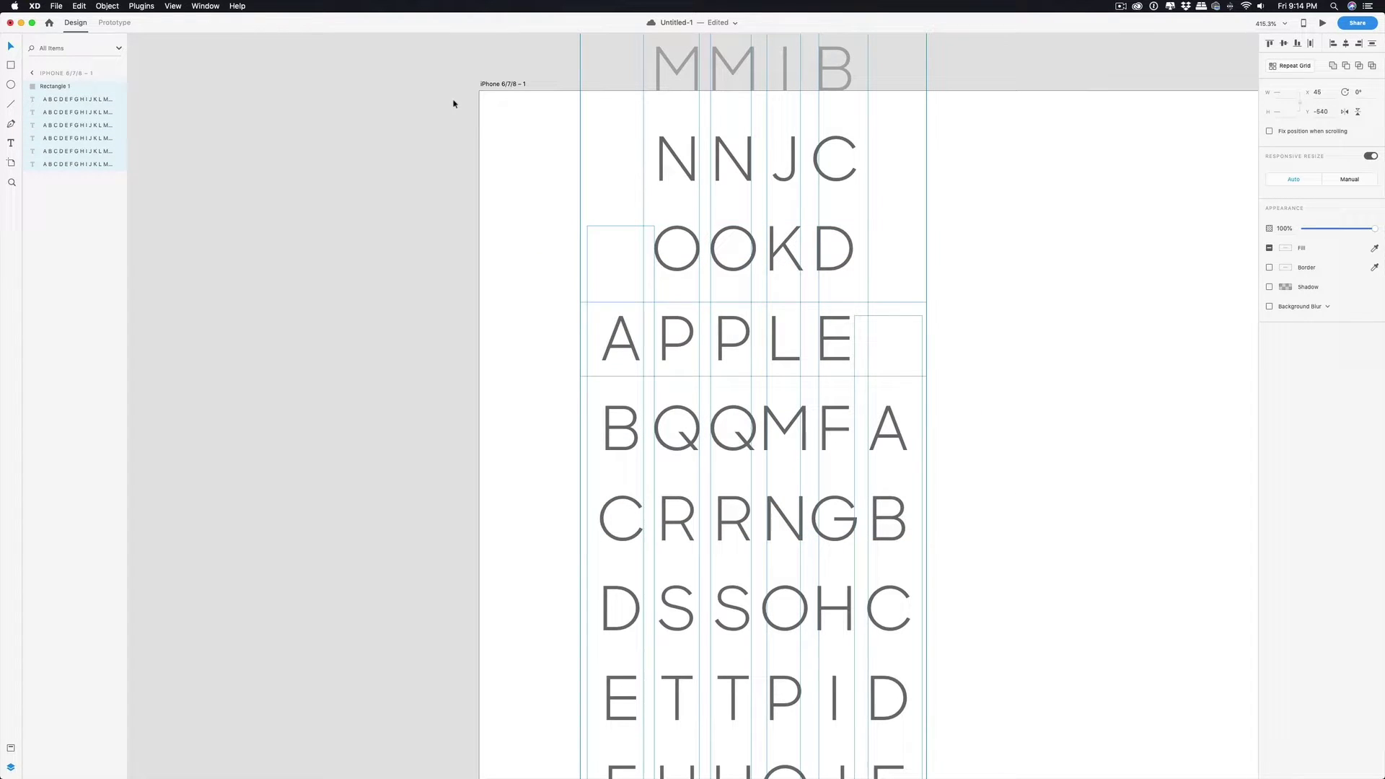
# Mask the letter columns with the rectangle so only APPLE shows.
pyautogui.click(106, 7)
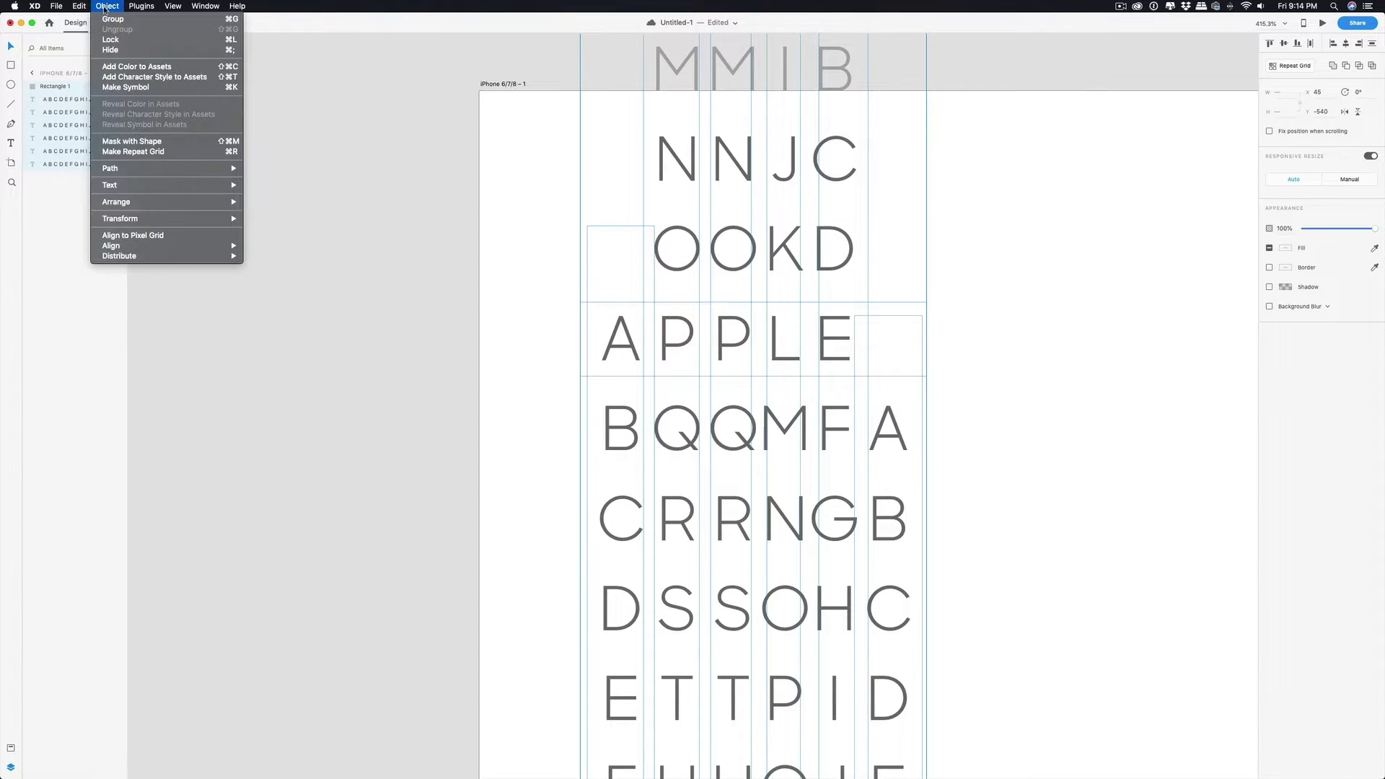
pyautogui.click(141, 142)
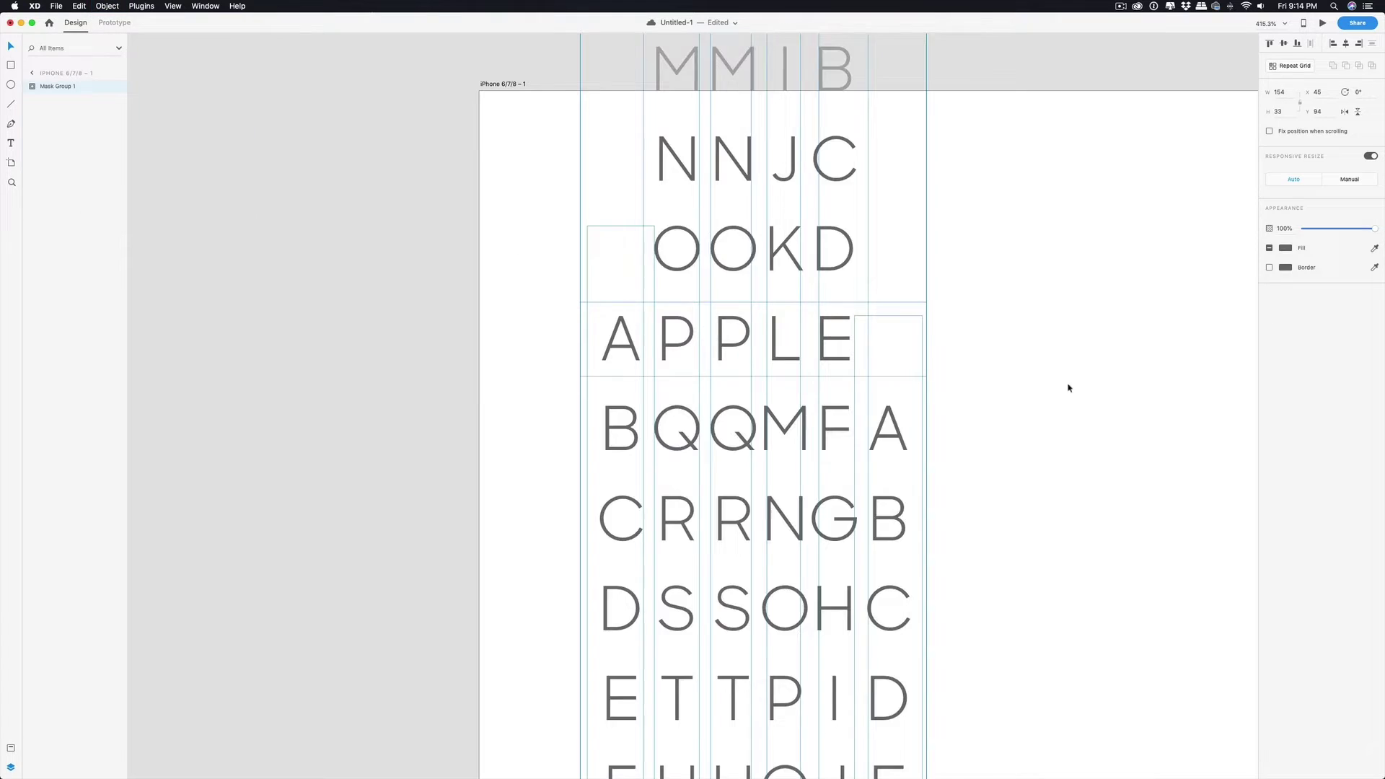
pyautogui.click(1087, 401)
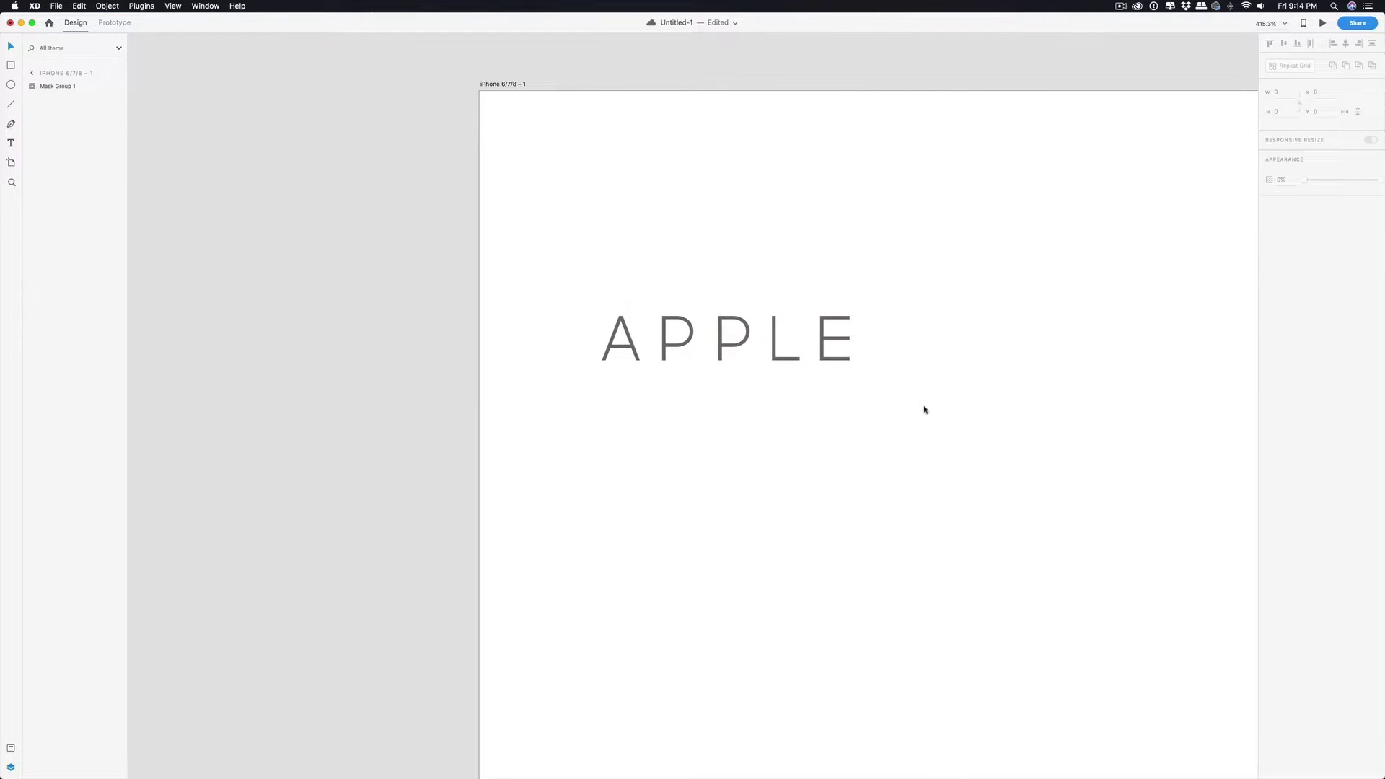
# Centre the APPLE mask group on the artboard, undoing an accidental resize.
pyautogui.scroll(5, 924, 408)
pyautogui.scroll(-5, 913, 432)
pyautogui.moveTo(918, 448); pyautogui.dragTo(748, 269)
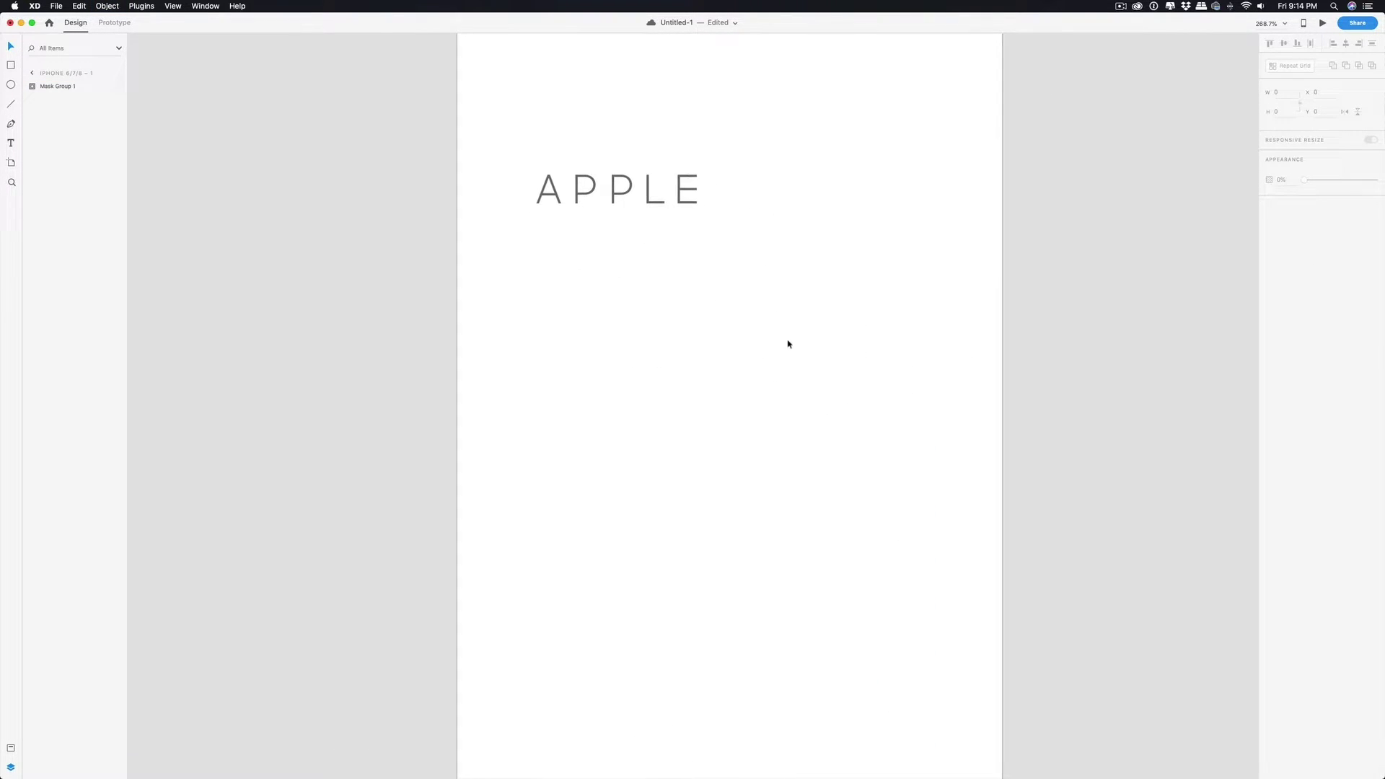
pyautogui.scroll(-2, 787, 344)
pyautogui.scroll(-2, 787, 344)
pyautogui.moveTo(794, 373); pyautogui.dragTo(643, 300)
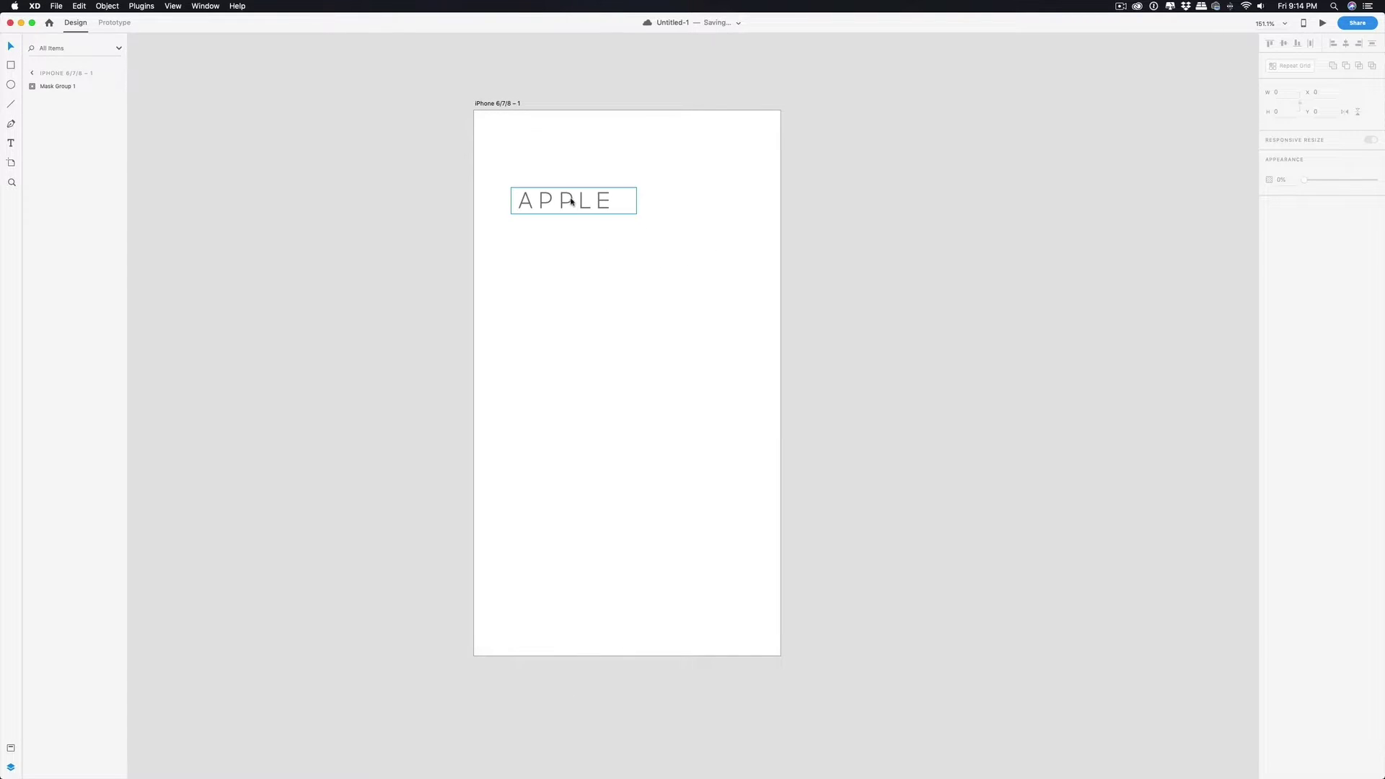
pyautogui.moveTo(571, 199); pyautogui.dragTo(742, 330)
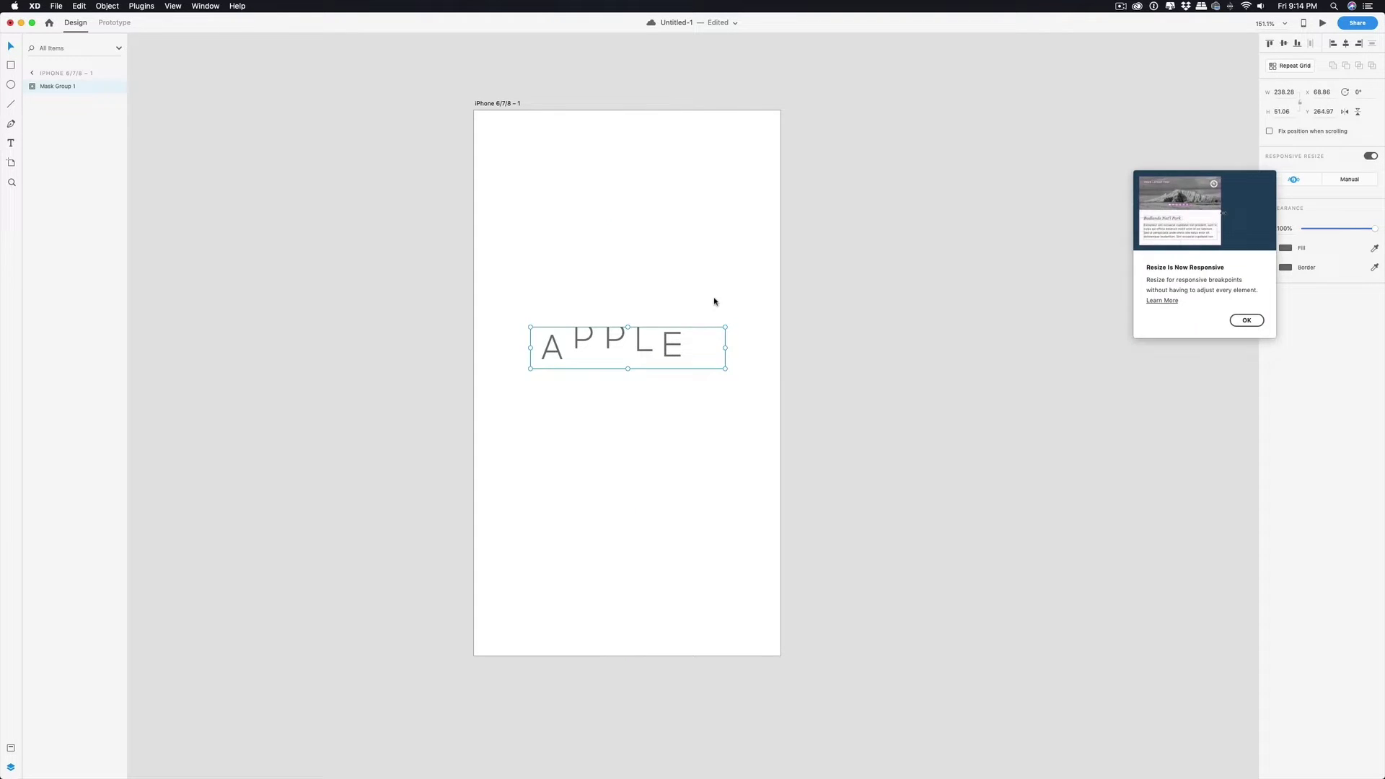
pyautogui.press('Escape')
pyautogui.press('super+z')
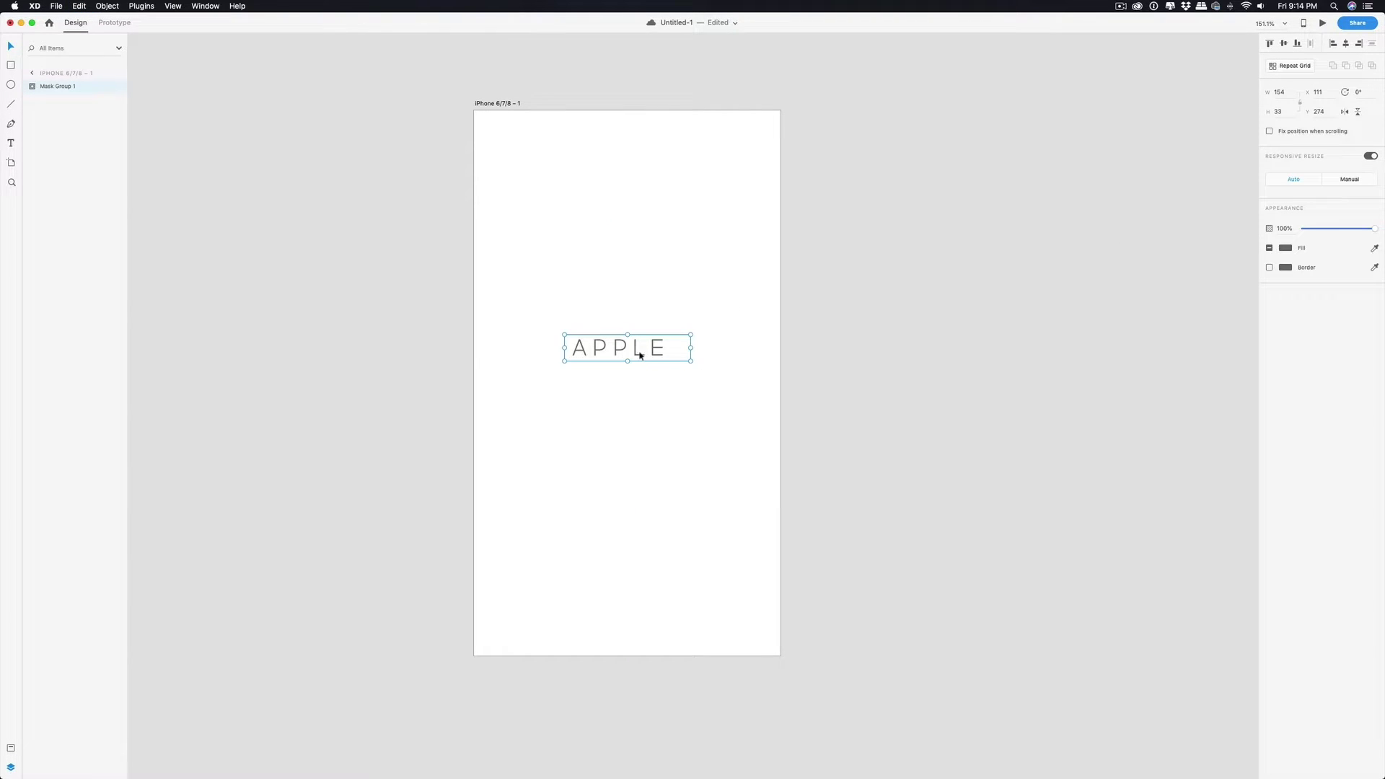
pyautogui.moveTo(639, 355); pyautogui.dragTo(639, 355)
# Set the ORANGE button label's fill to white (FFFFFF).
pyautogui.click(680, 277)
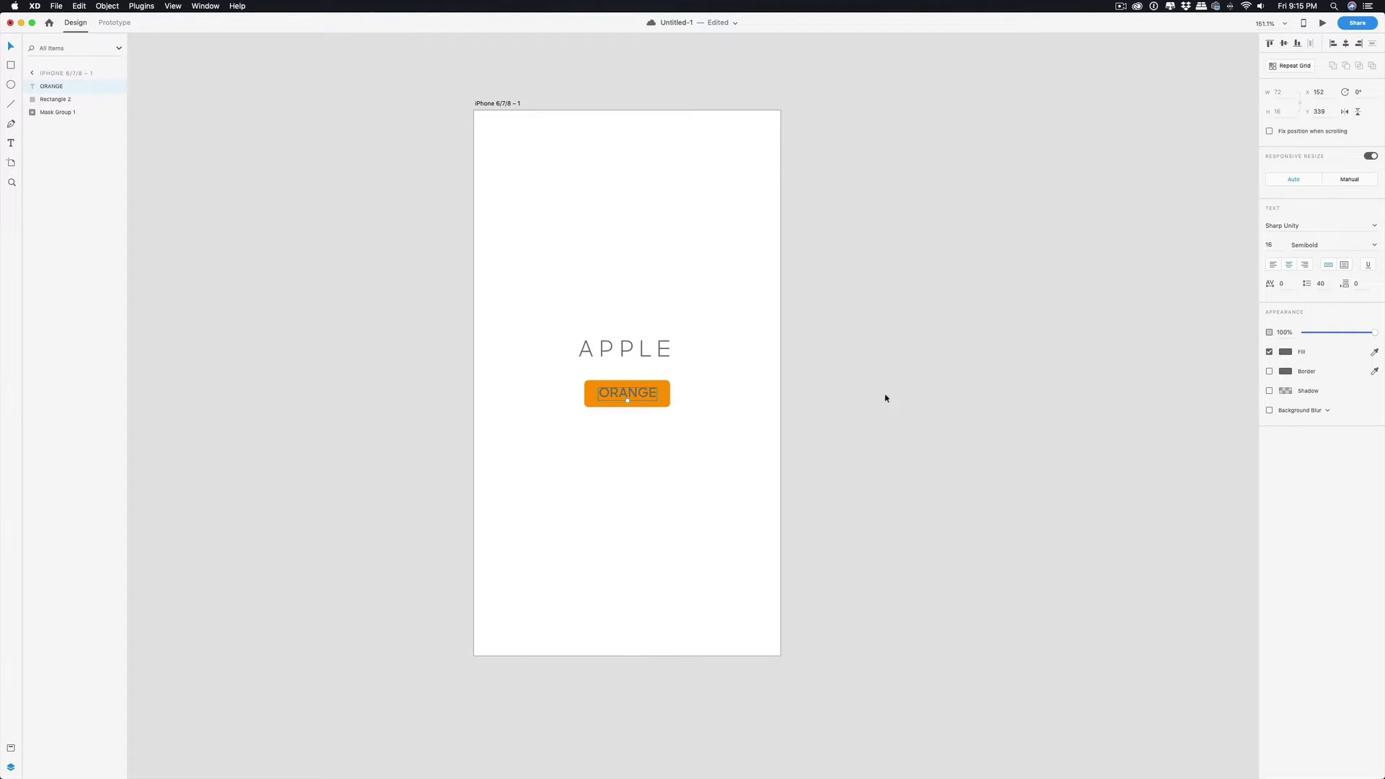
pyautogui.click(1297, 351)
pyautogui.write('ffffff')
pyautogui.press('Return')
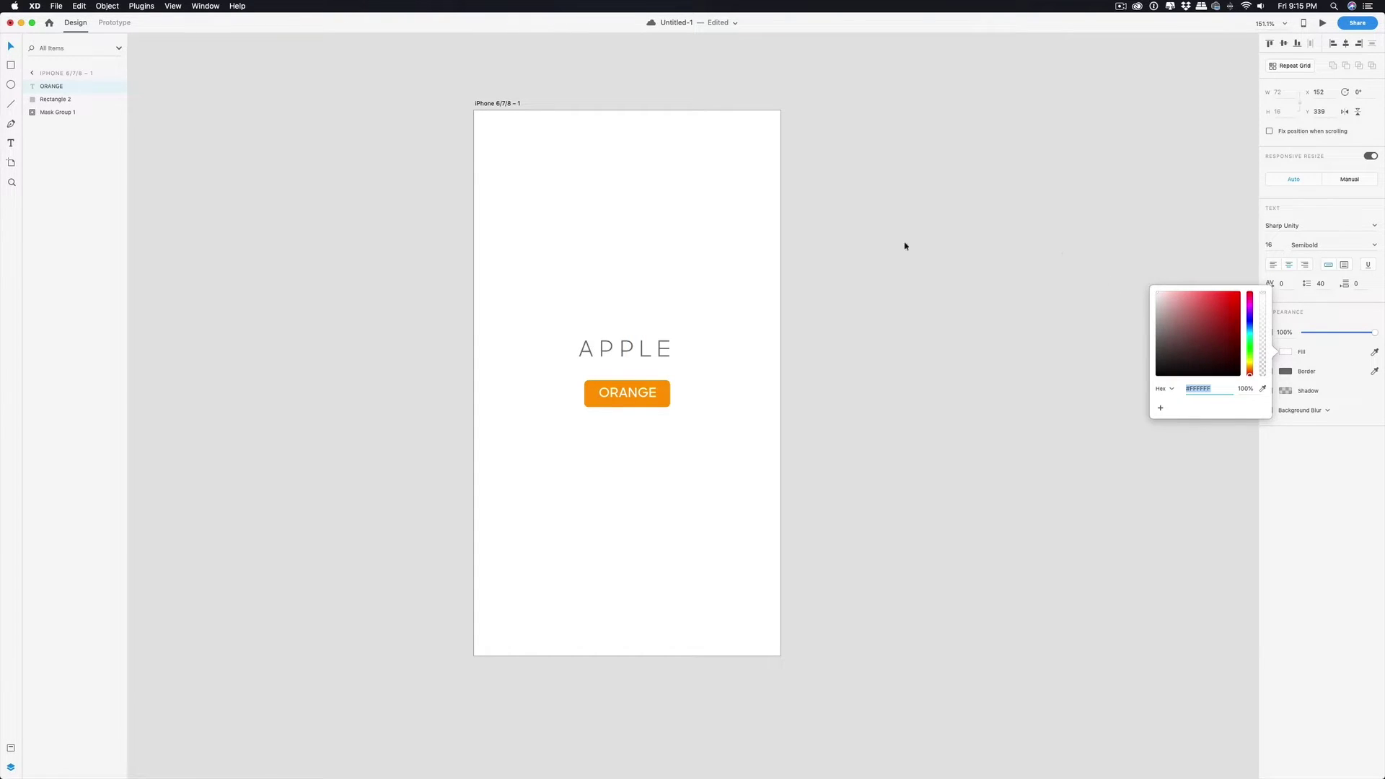
pyautogui.moveTo(678, 432); pyautogui.dragTo(584, 393)
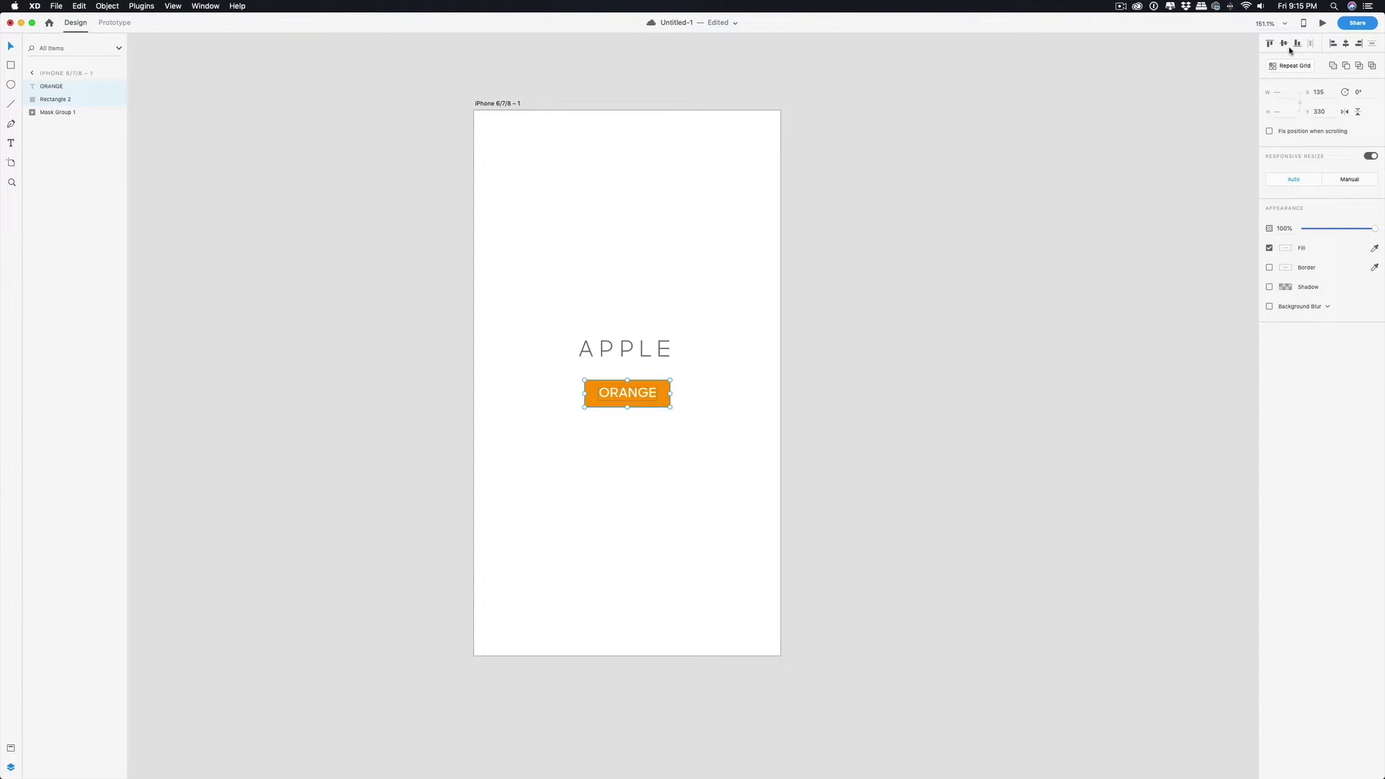
pyautogui.click(667, 531)
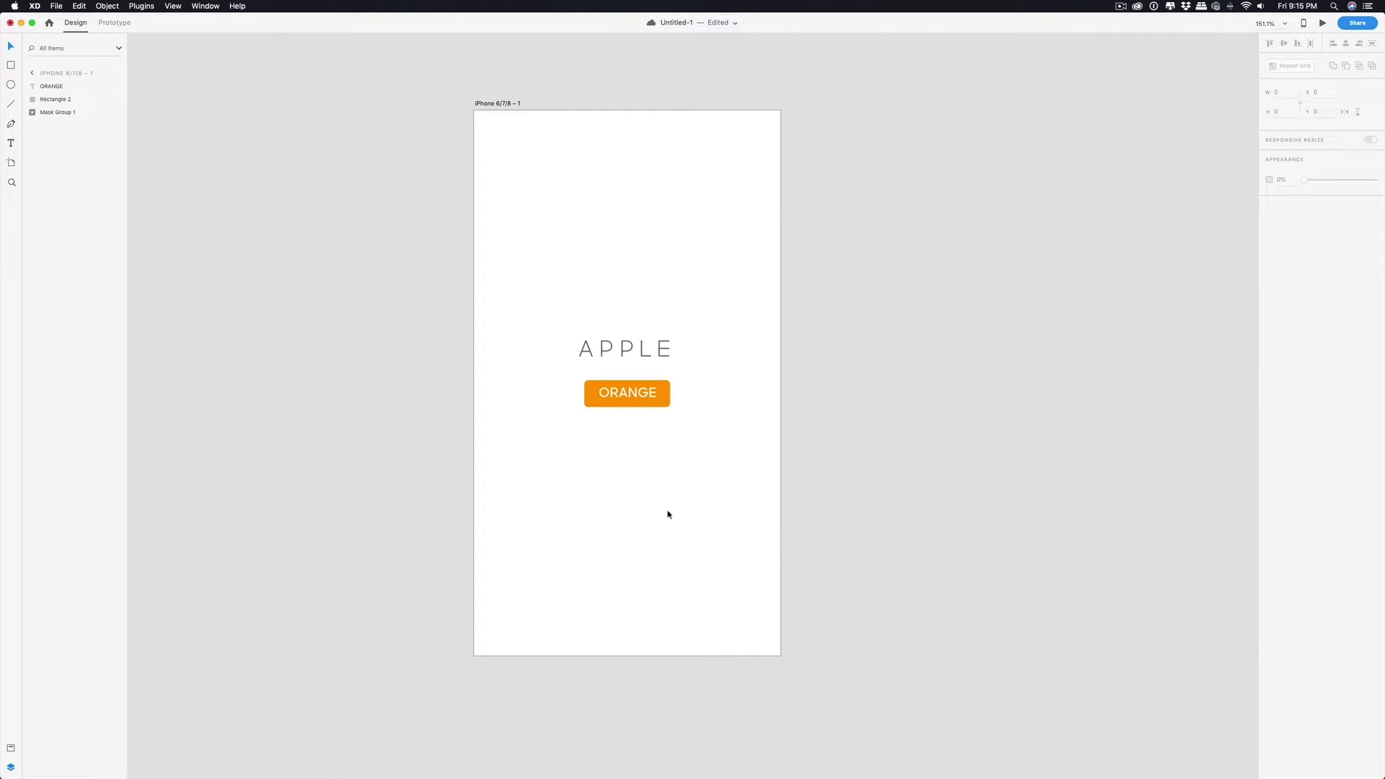
# Nudge the ORANGE label to centre it on the button.
pyautogui.scroll(-2, 627, 408)
pyautogui.scroll(6, 625, 396)
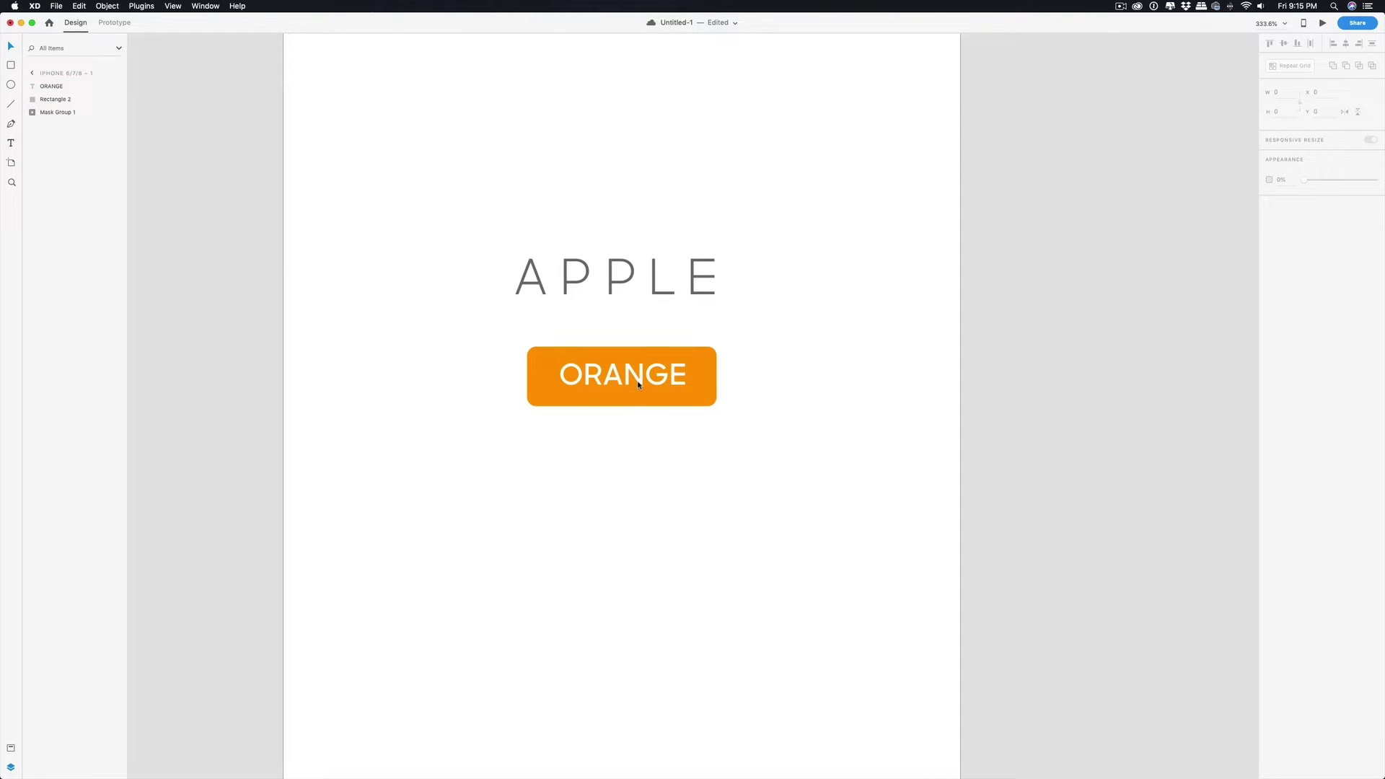
pyautogui.moveTo(638, 380); pyautogui.dragTo(634, 385)
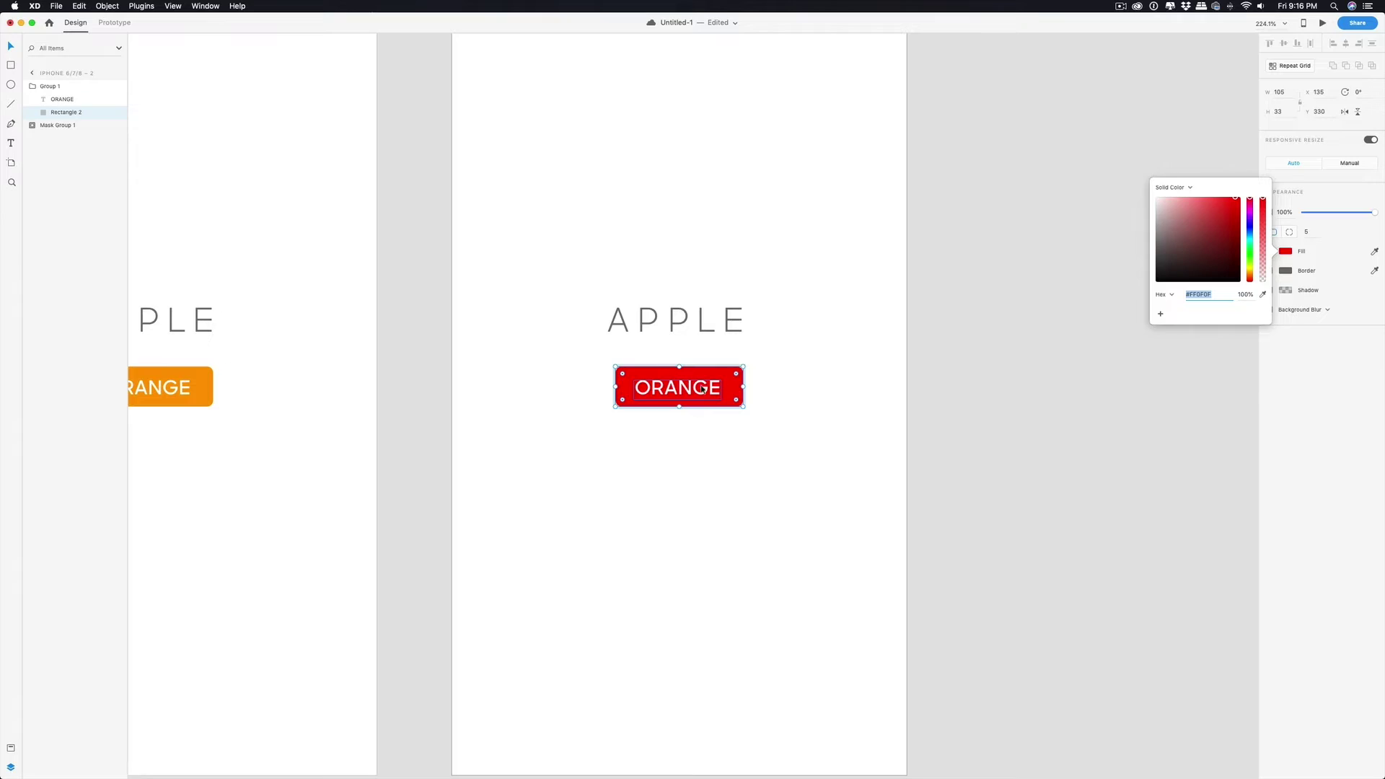
# Change the red button's label text to APPLE.
pyautogui.click(701, 390)
pyautogui.doubleClick(702, 388)
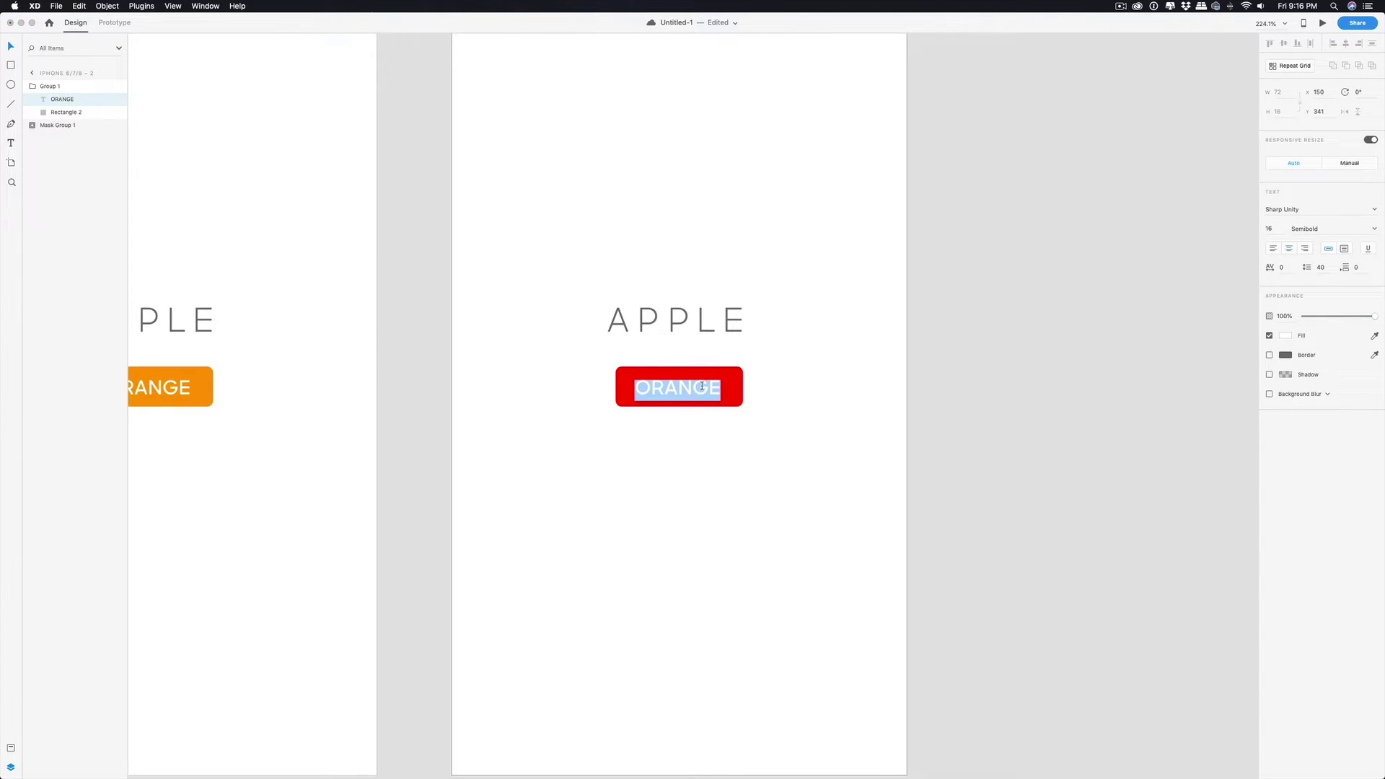
pyautogui.write('APPLE')
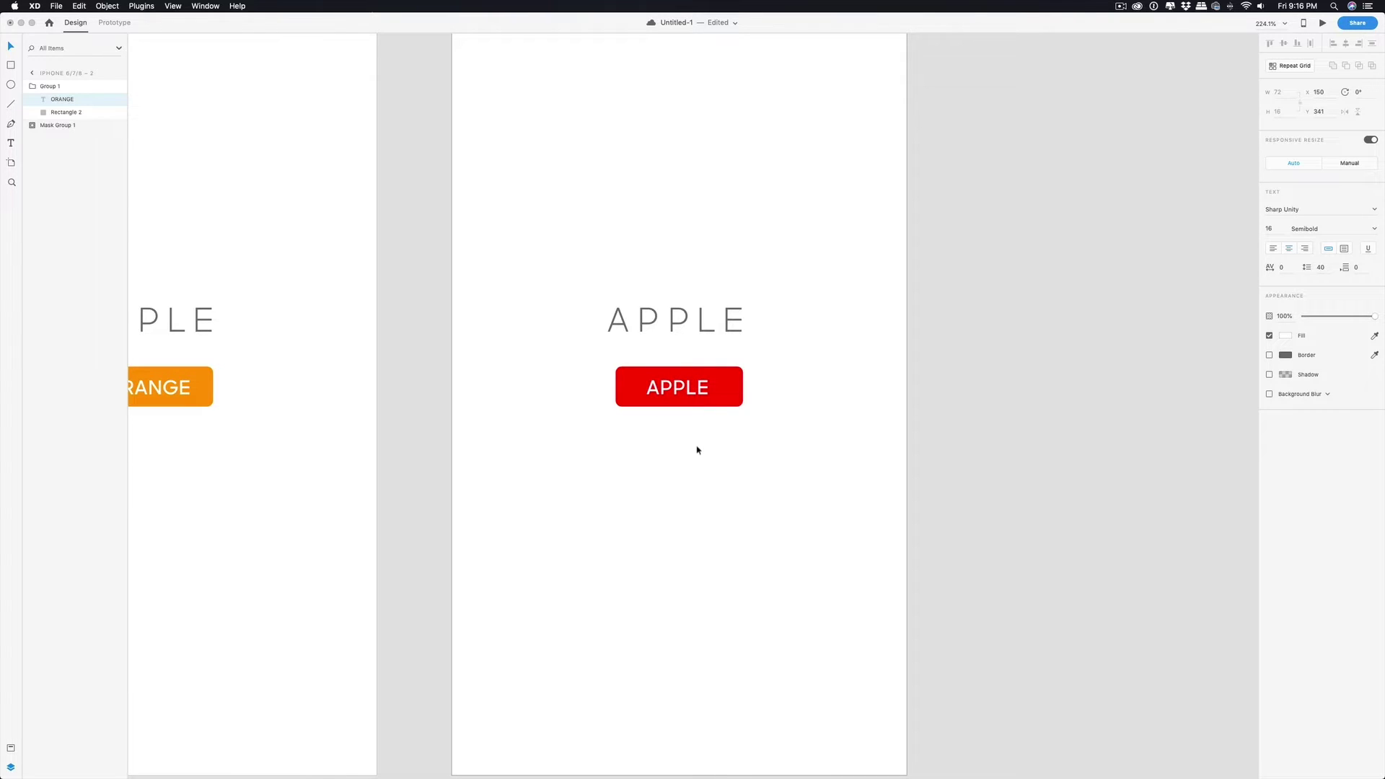
pyautogui.press('Escape')
# Slide a letter column in the mask group upward toward spelling ORANGE.
pyautogui.scroll(3, 673, 395)
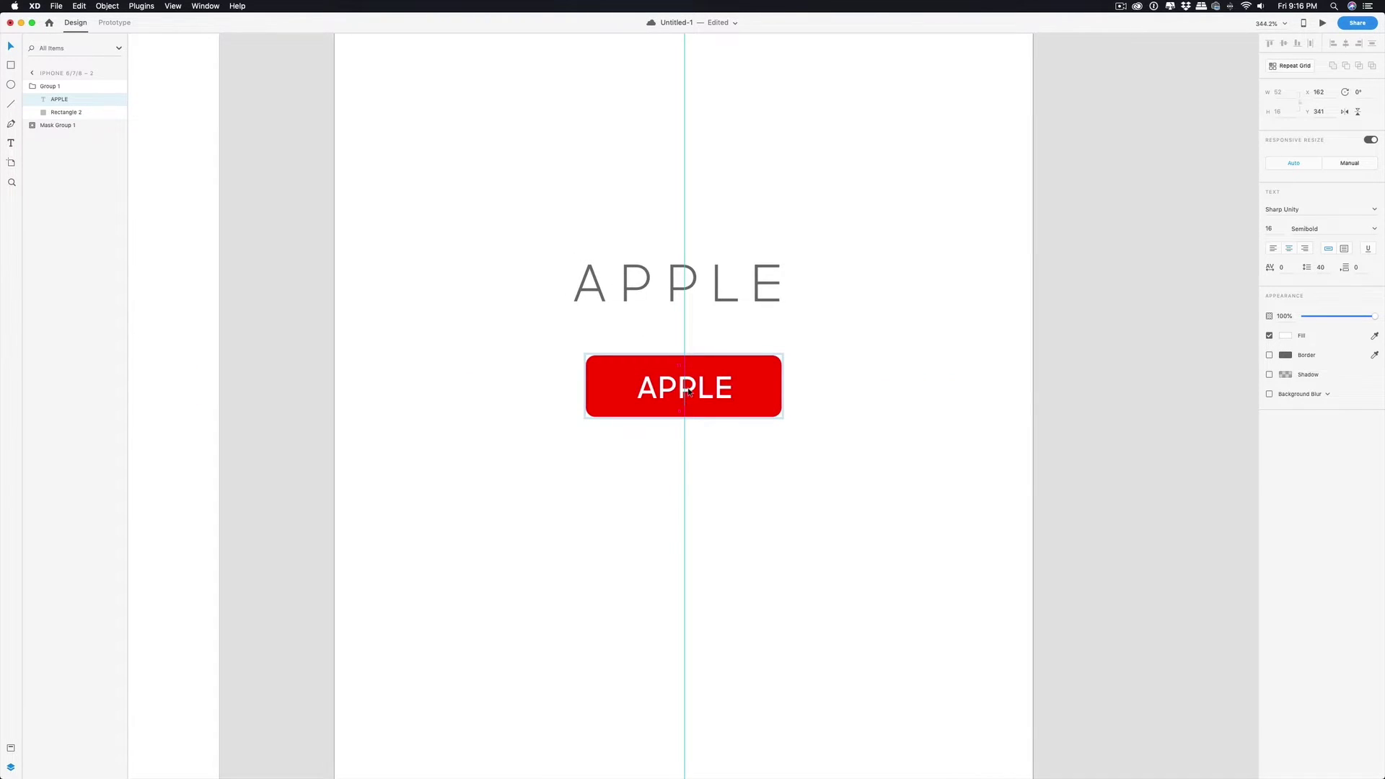
pyautogui.scroll(-5, 779, 433)
pyautogui.moveTo(682, 356); pyautogui.dragTo(682, 54)
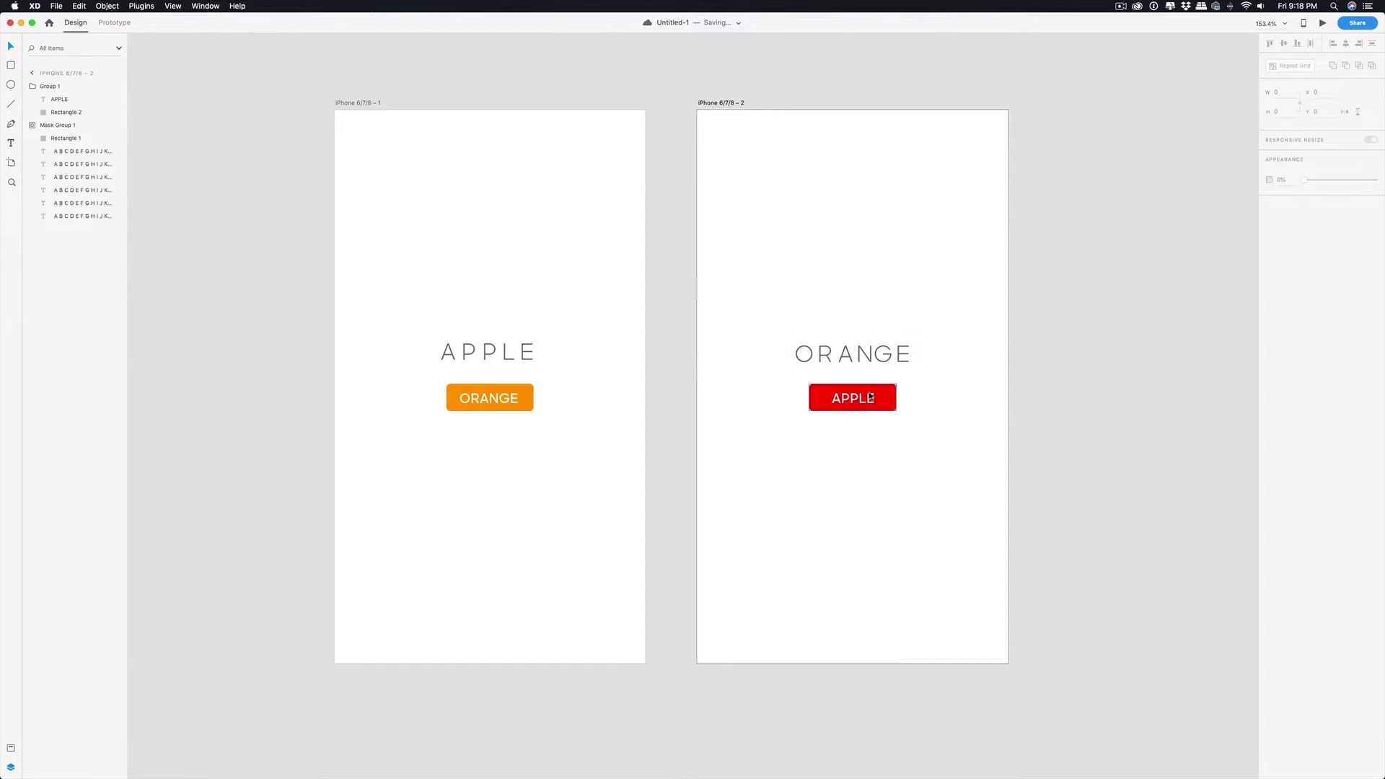
# Link the first artboard to the second with a tap-triggered Auto-Animate interaction.
pyautogui.click(112, 23)
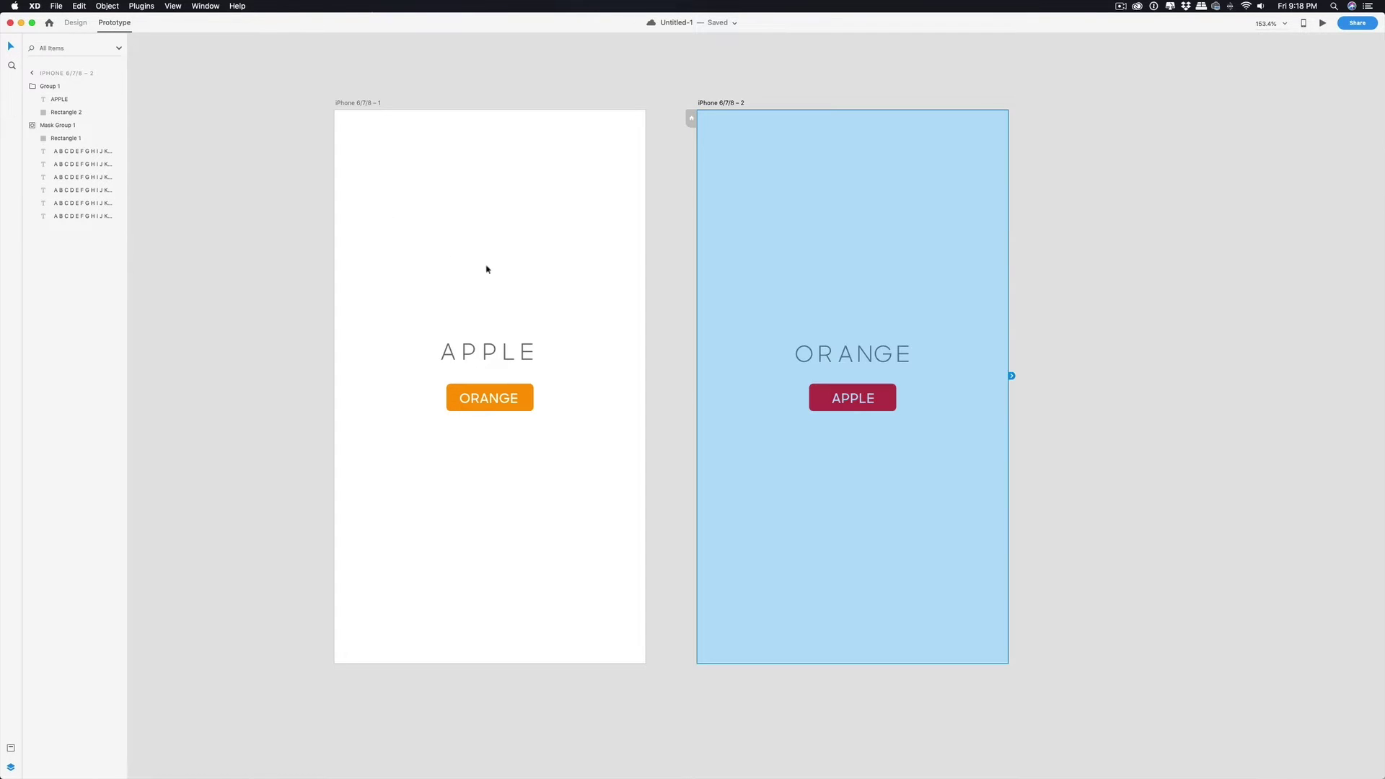
pyautogui.click(344, 105)
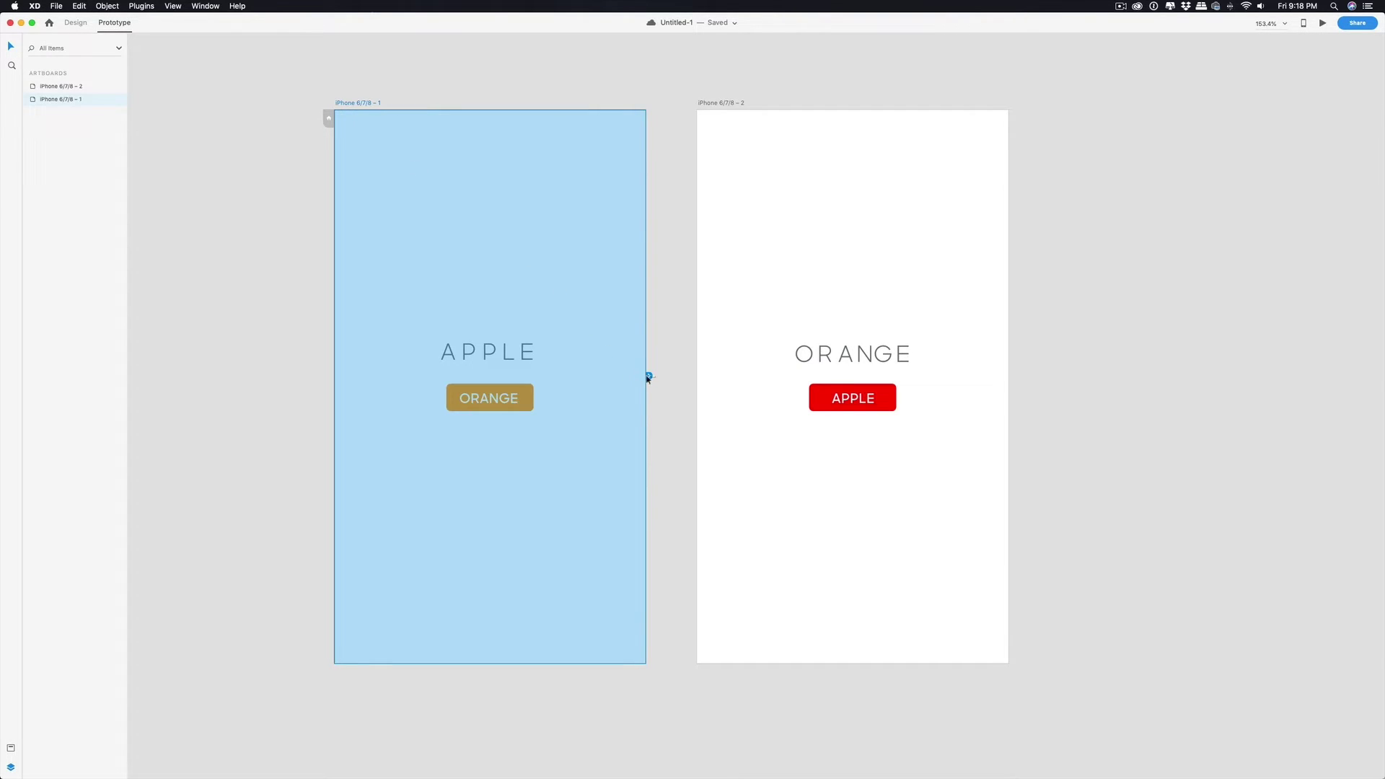
pyautogui.moveTo(648, 377); pyautogui.dragTo(791, 387)
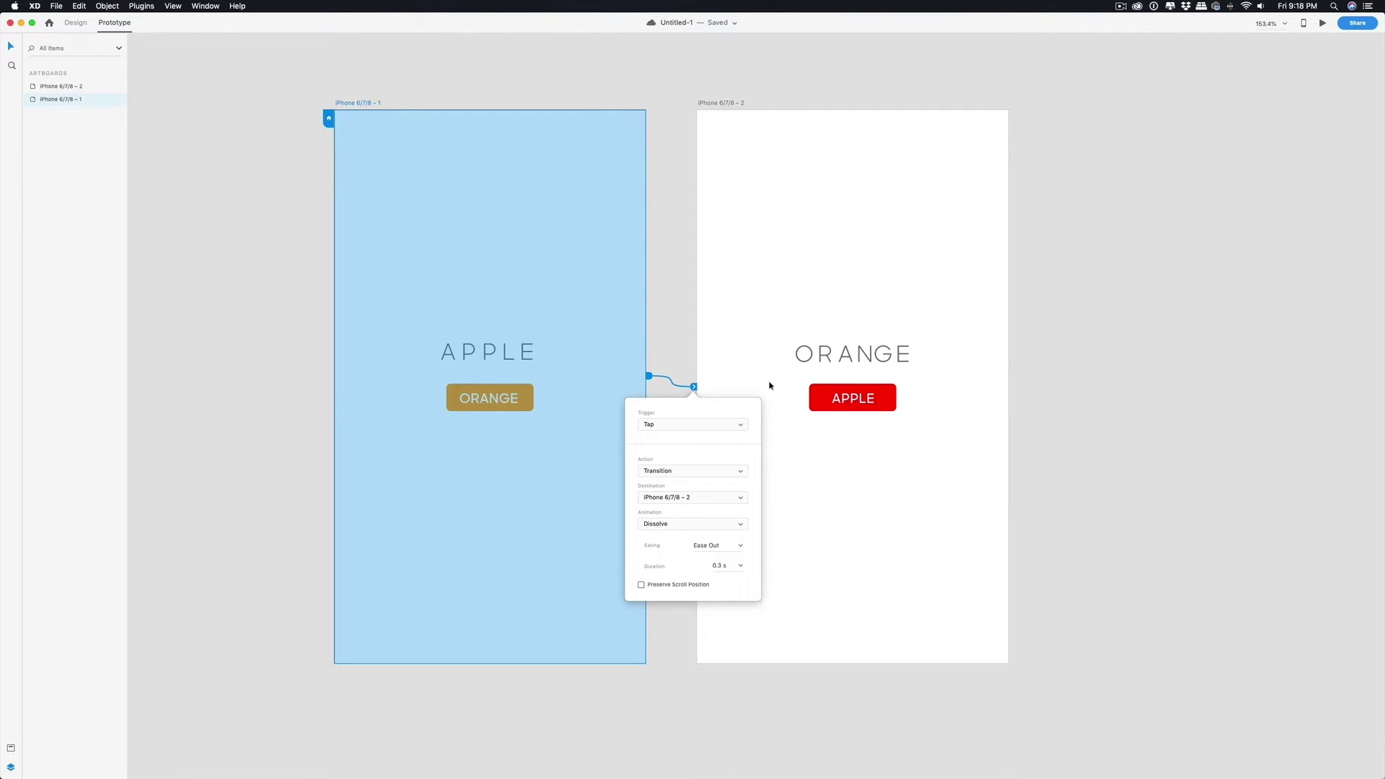
pyautogui.click(691, 478)
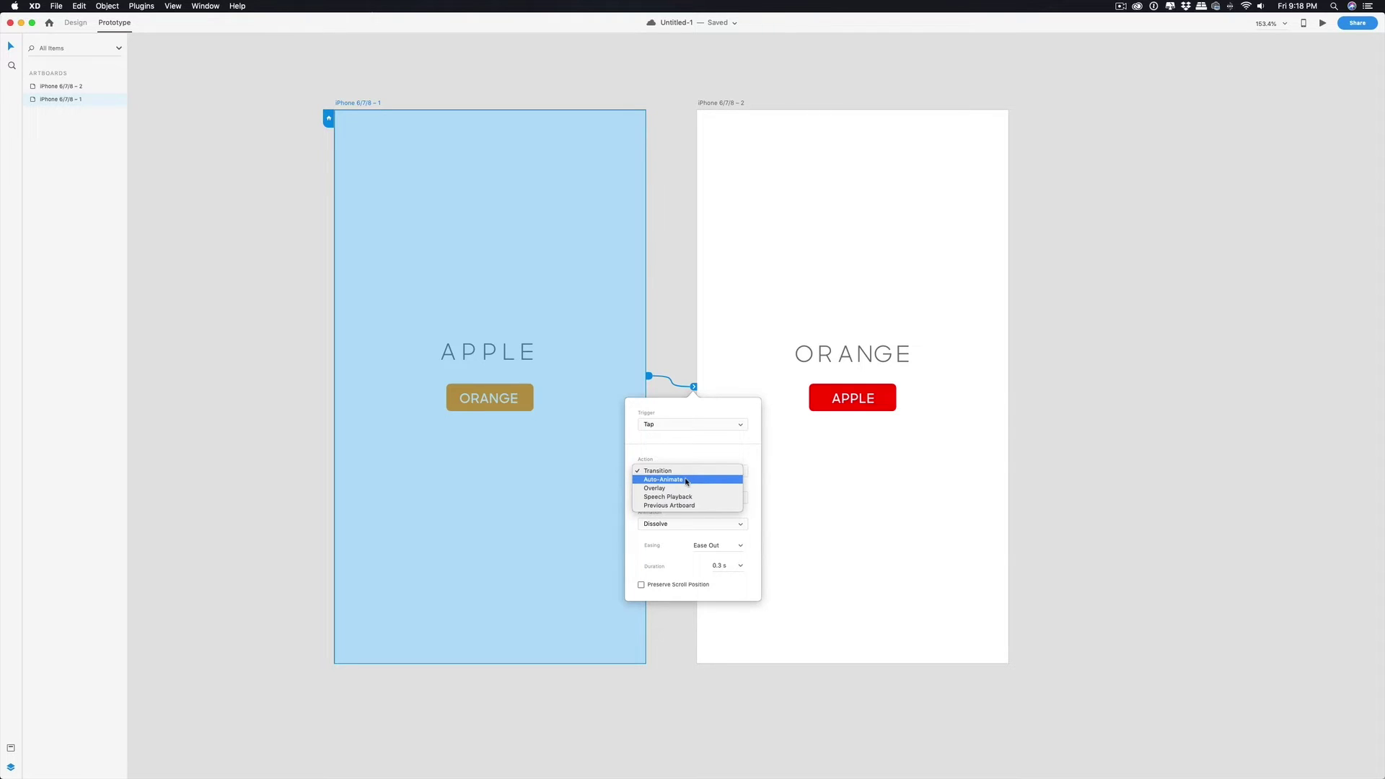
pyautogui.click(686, 481)
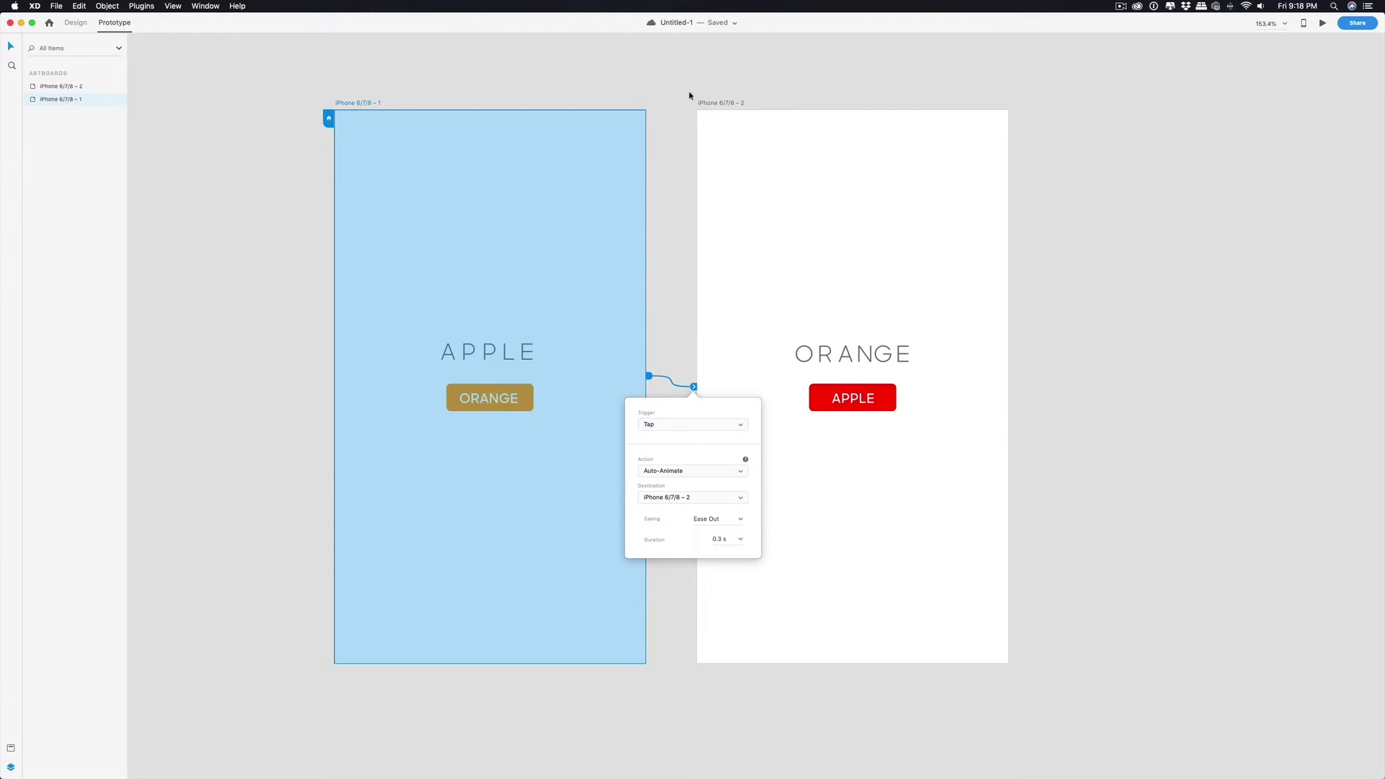
# Link the second artboard back to the first artboard.
pyautogui.click(731, 105)
pyautogui.moveTo(1012, 376); pyautogui.dragTo(644, 300)
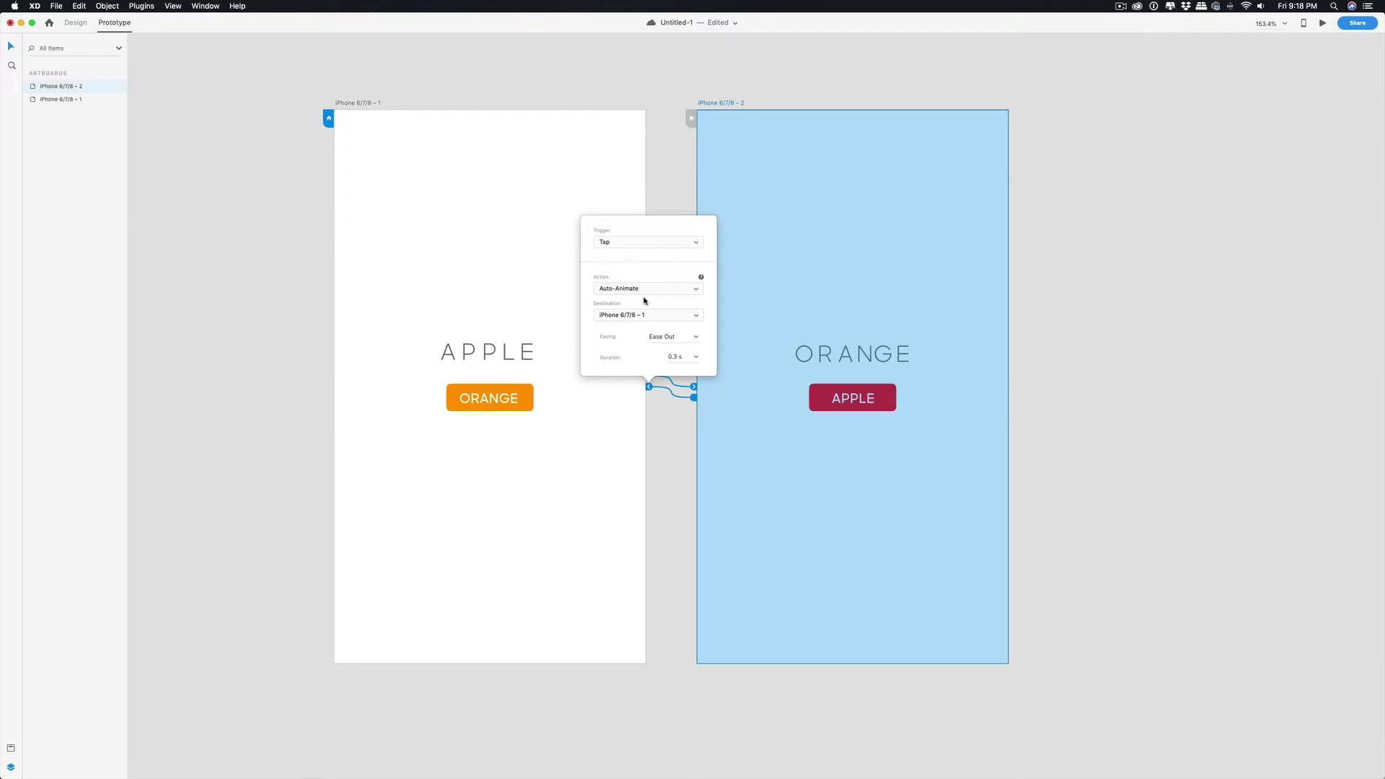
pyautogui.click(416, 80)
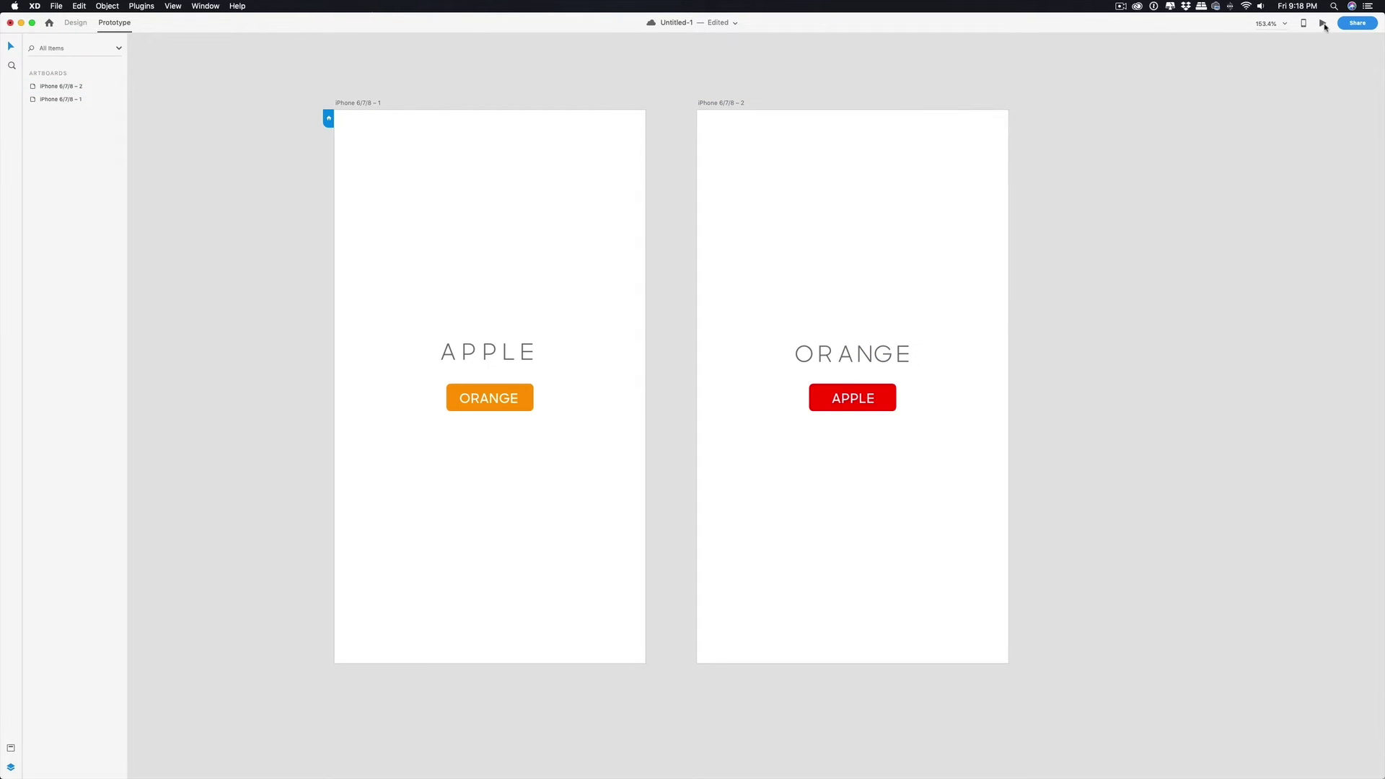
# Preview the prototype and tap the ORANGE button to play the rolling Auto-Animate.
pyautogui.click(1322, 24)
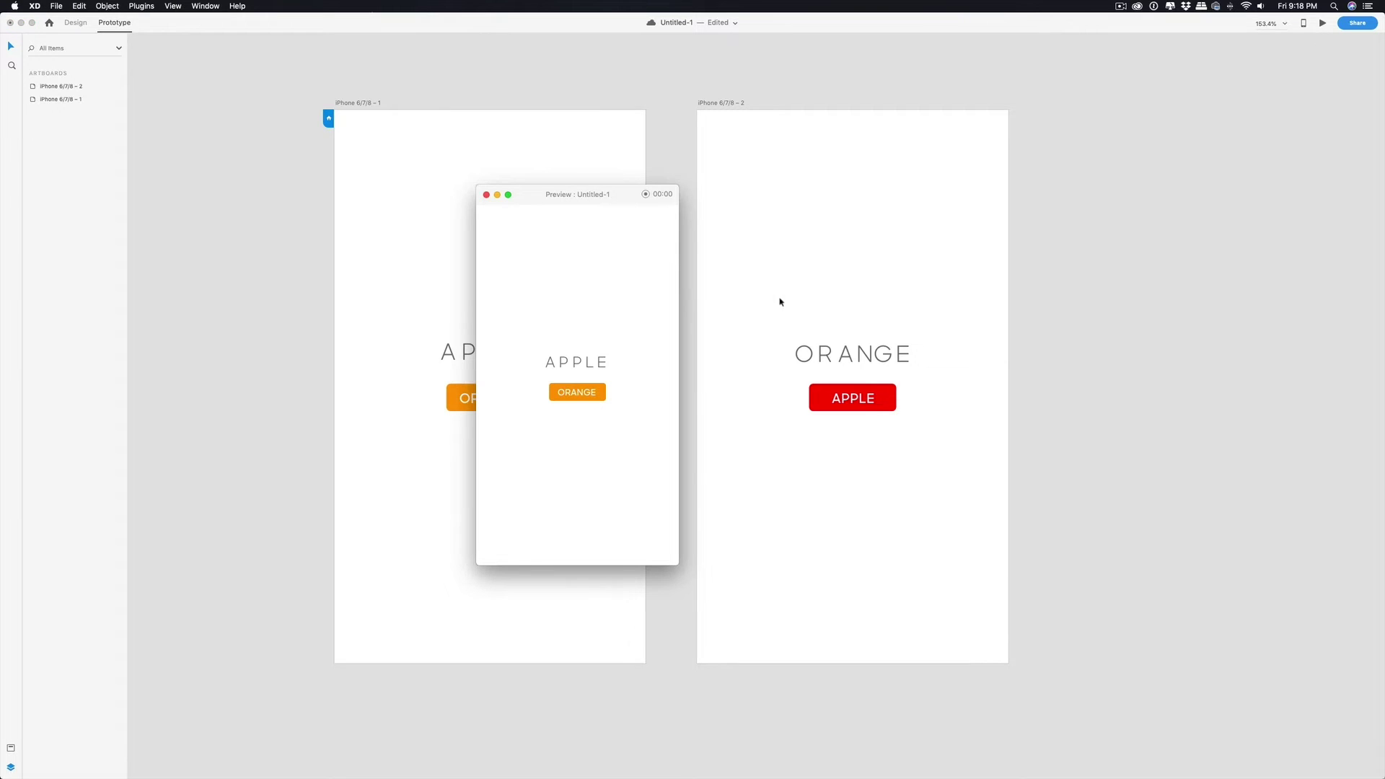
pyautogui.moveTo(628, 199); pyautogui.dragTo(724, 139)
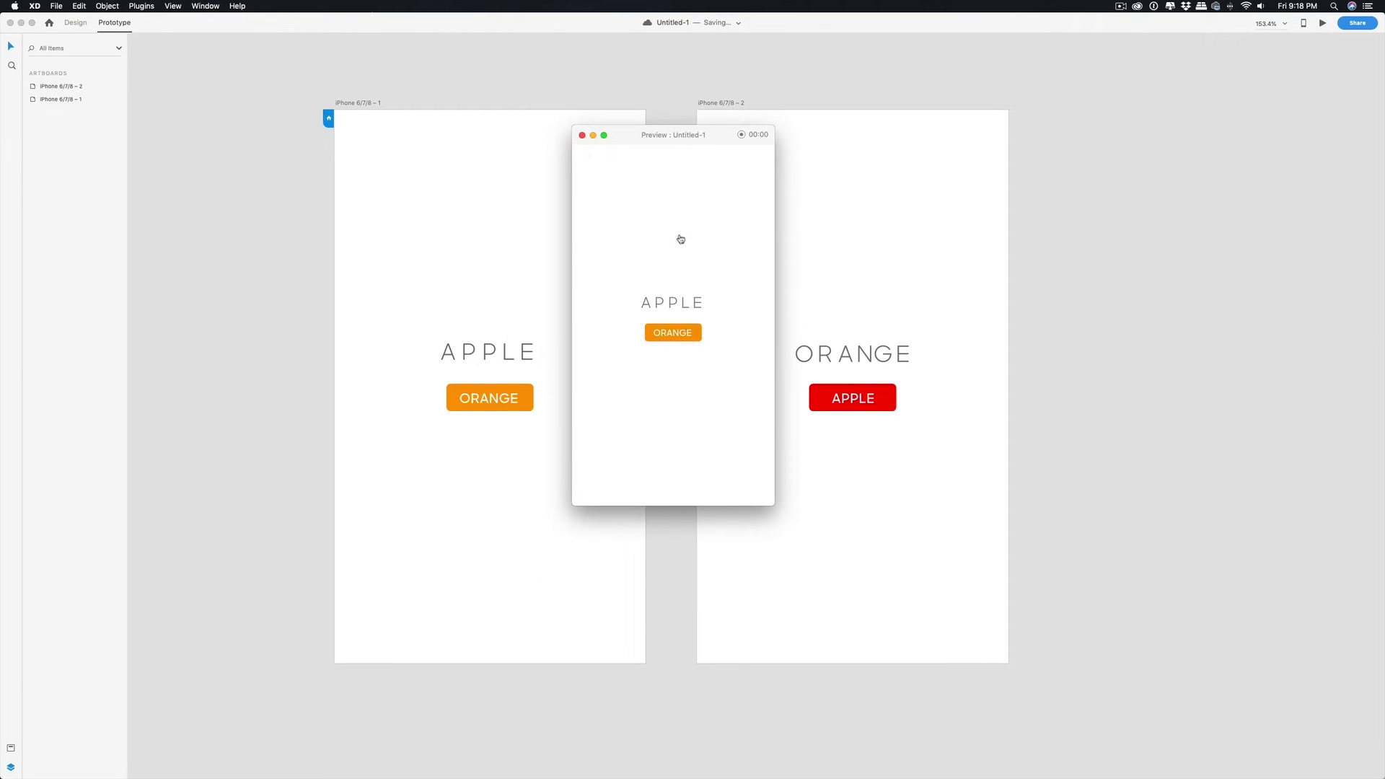
pyautogui.click(694, 332)
pyautogui.click(693, 336)
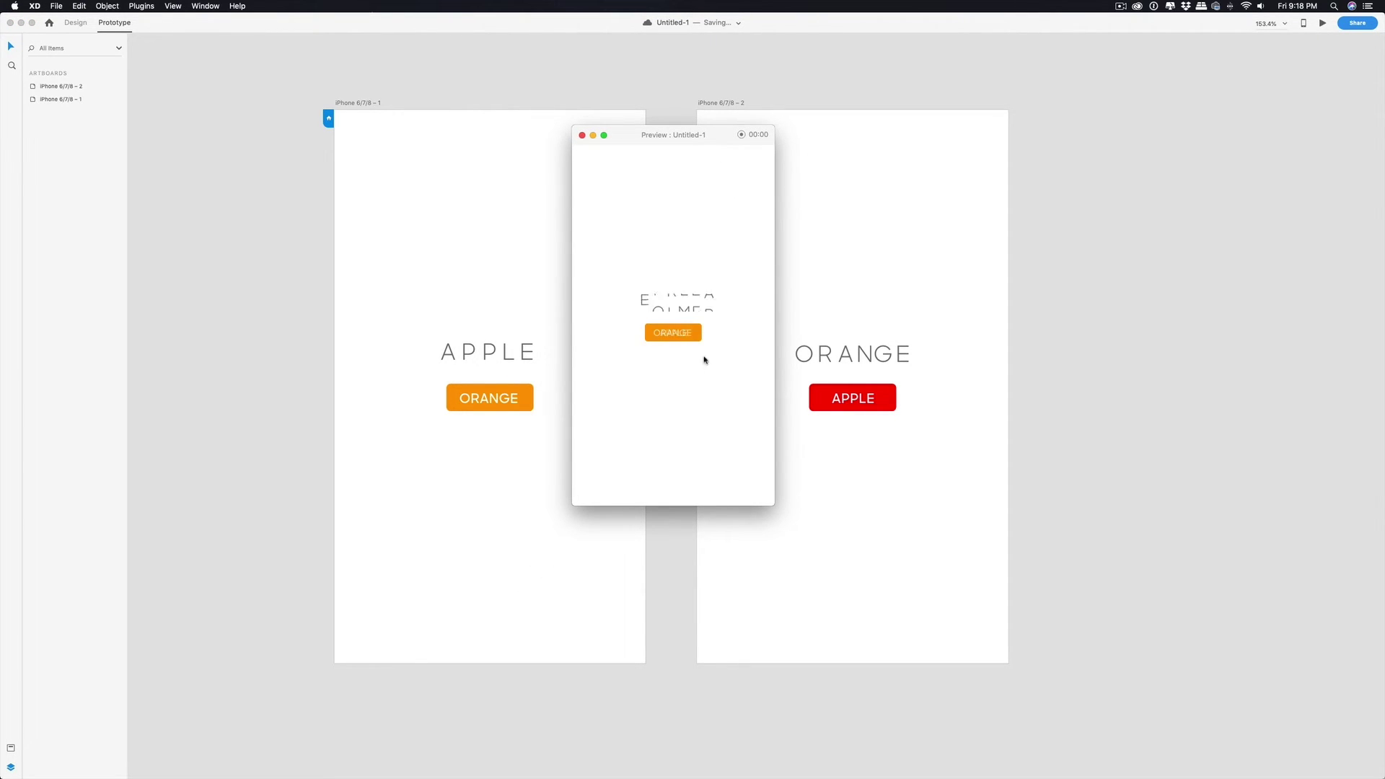